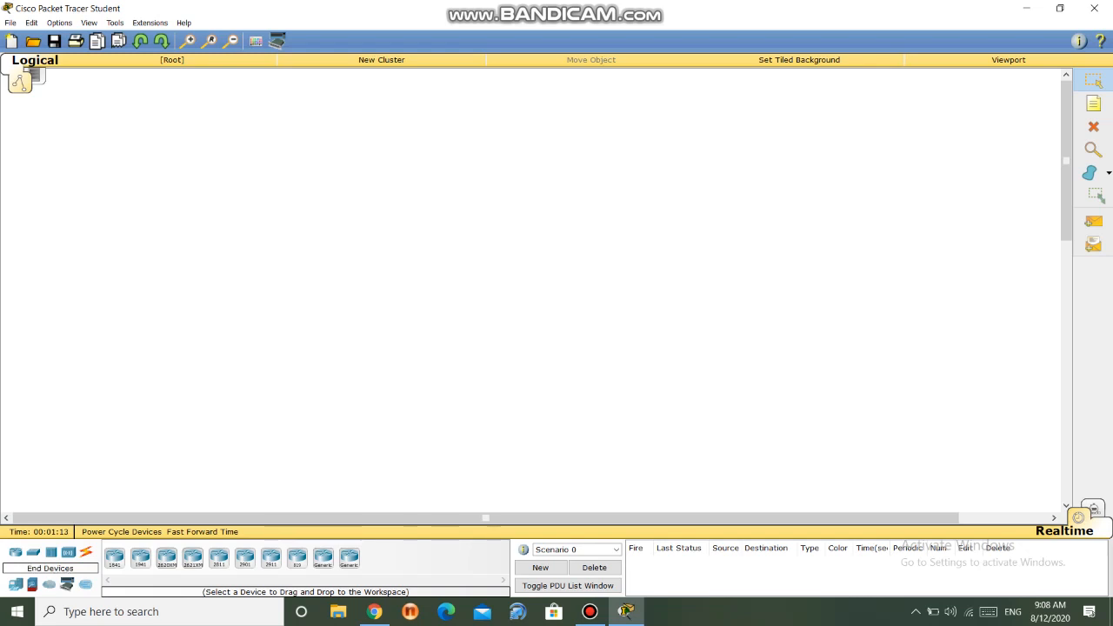
- Place two generic PCs, one above the other, and two generic laptops opposite them in the workspace
click(16, 586)
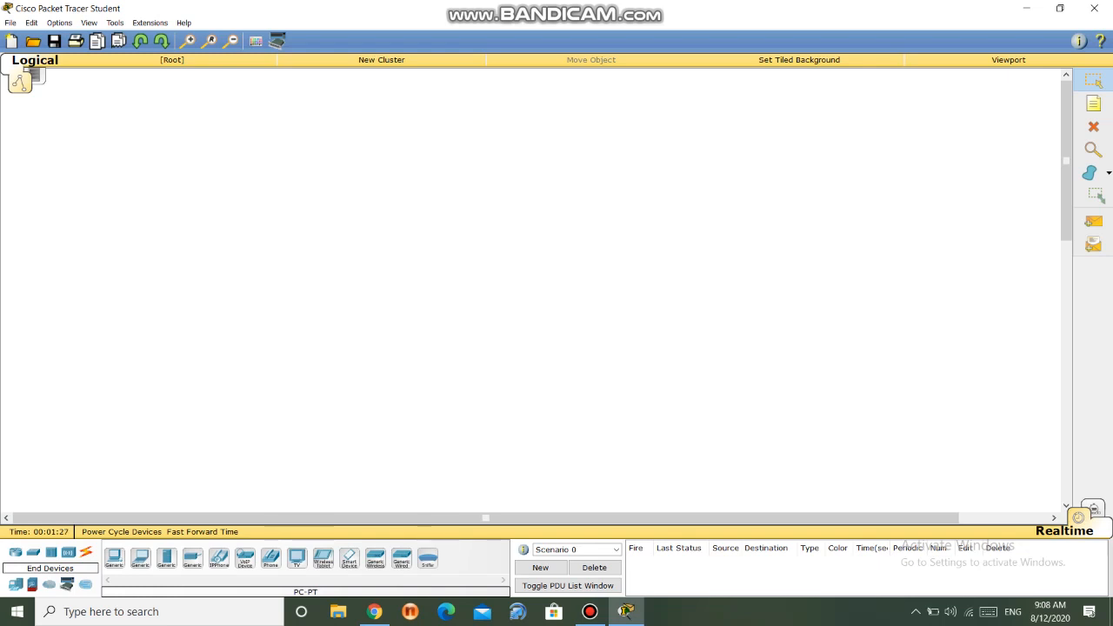
drag(115, 558, 266, 175)
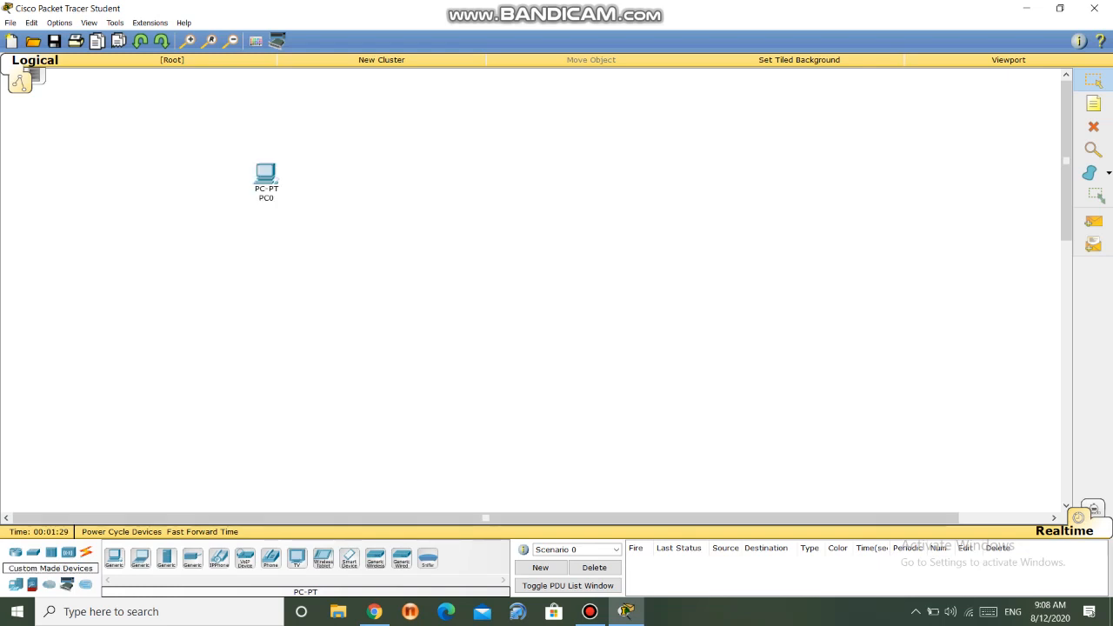
click(114, 559)
click(254, 332)
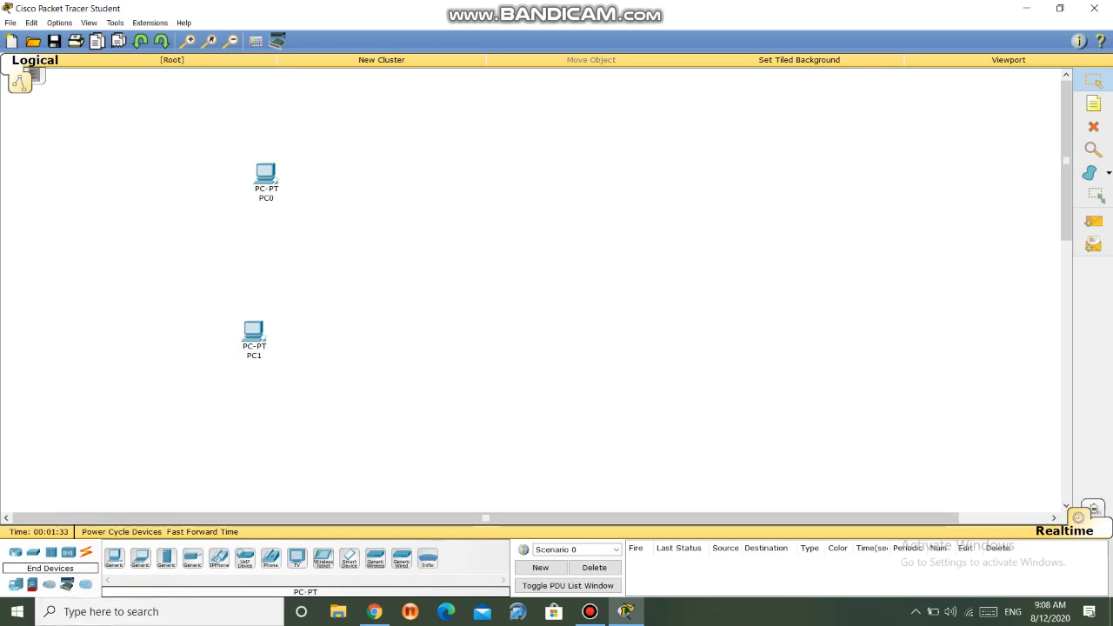
drag(141, 558, 529, 184)
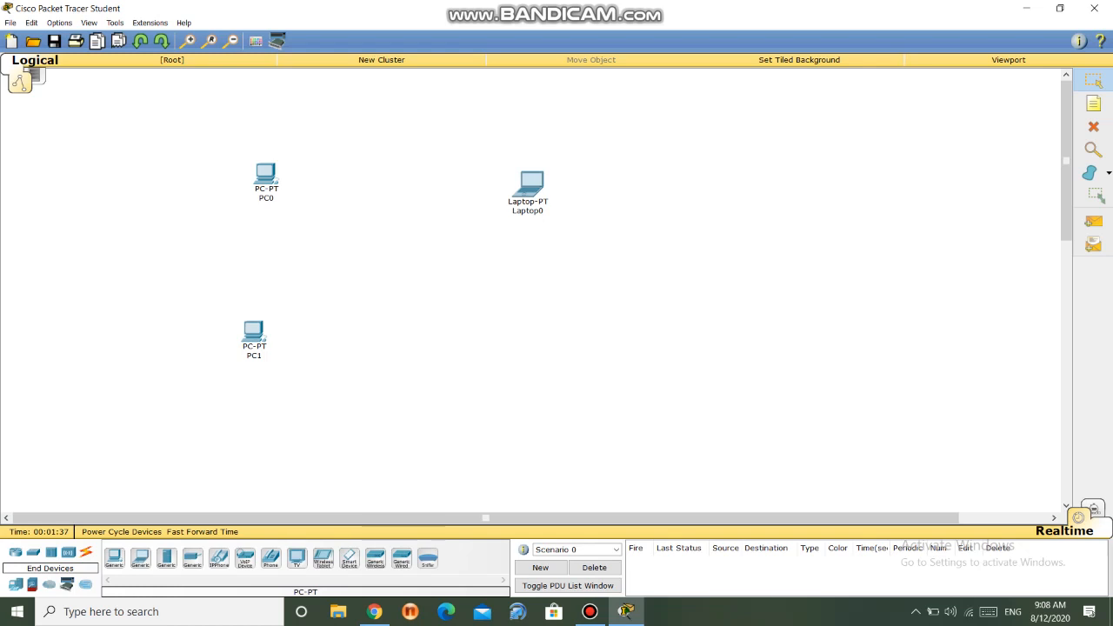
drag(141, 558, 524, 347)
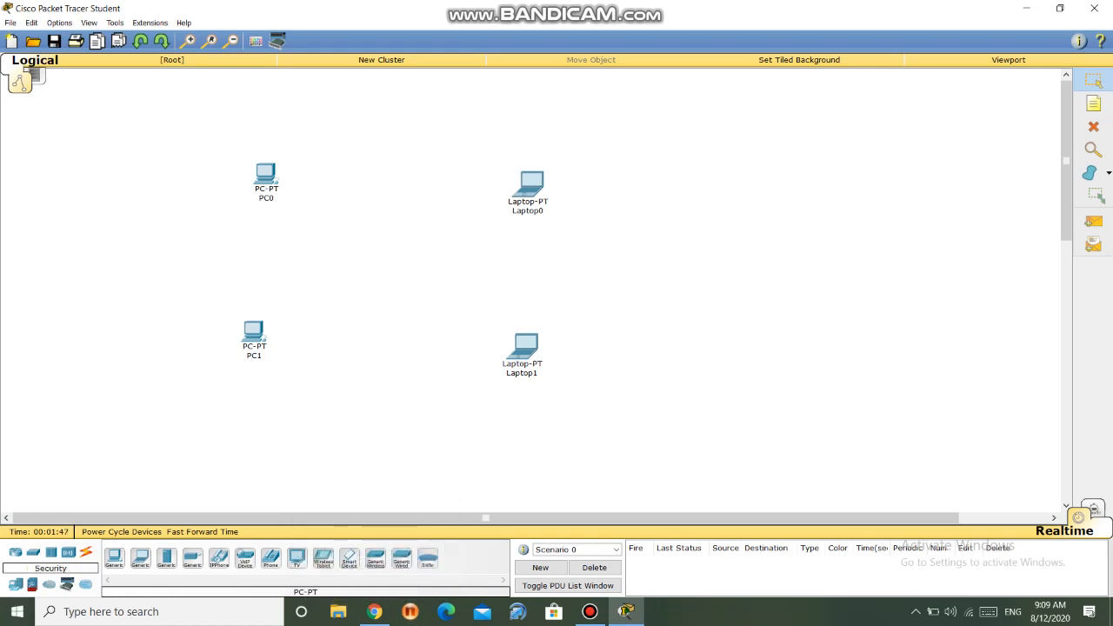
- Place a 2950-24 switch in the centre between the PCs and the laptops
click(33, 553)
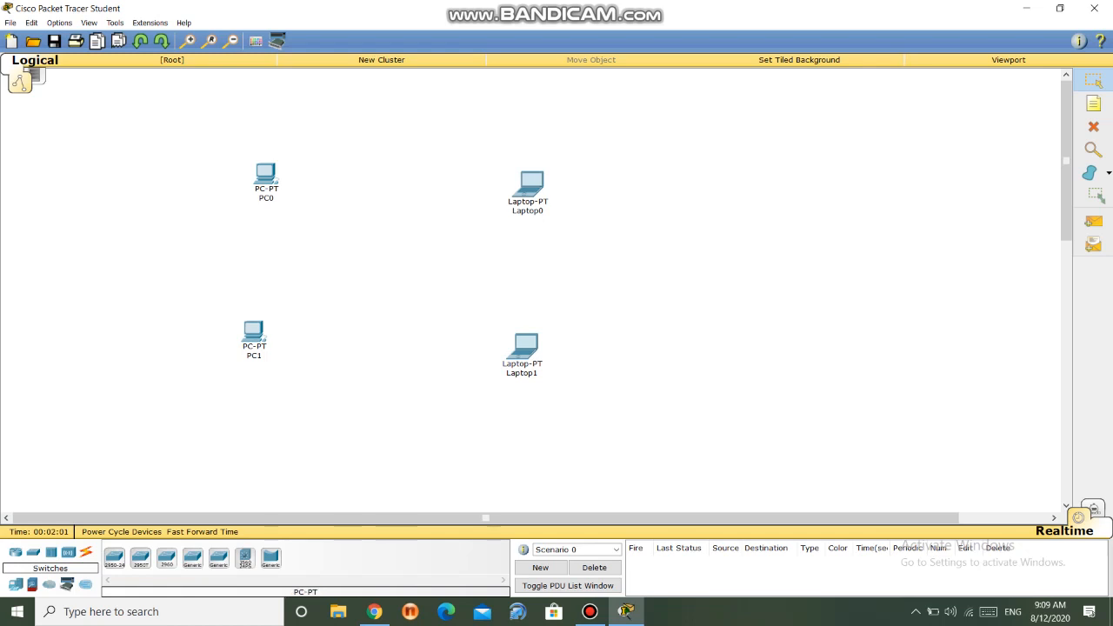
drag(115, 558, 393, 272)
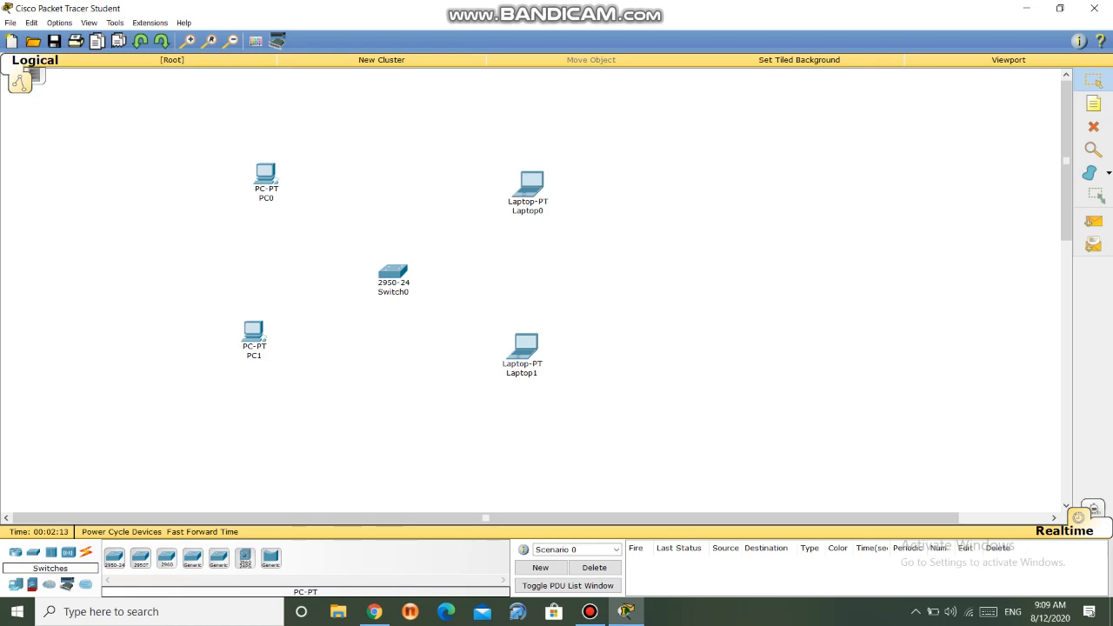
mouse_move(374, 611)
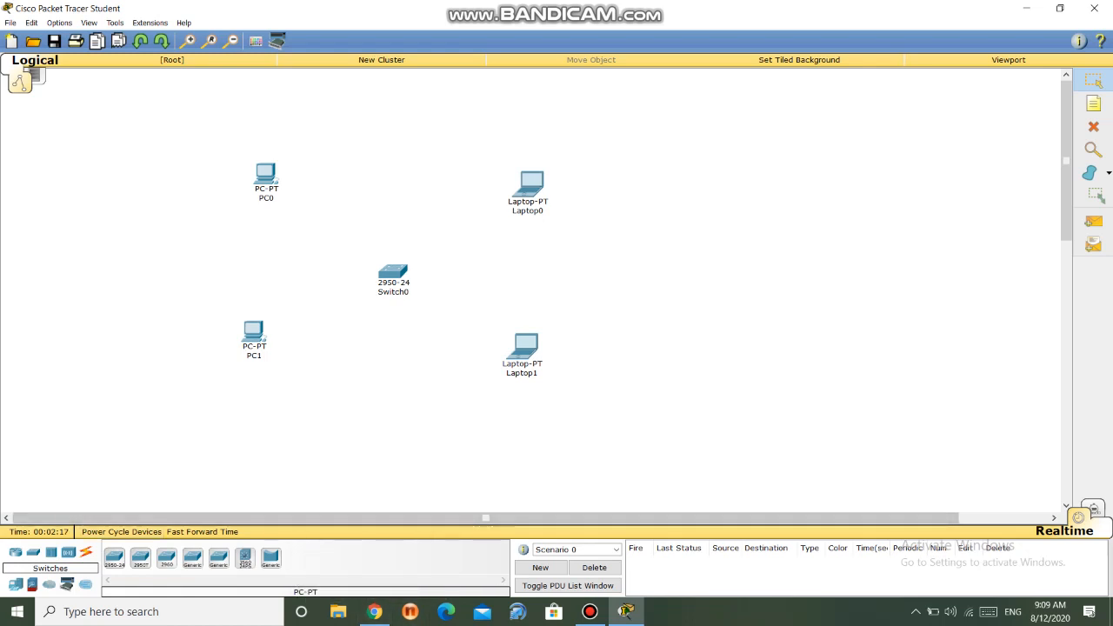
- Connect PC0's FastEthernet0 to Switch0's FastEthernet0/1 with a copper straight-through cable
click(87, 552)
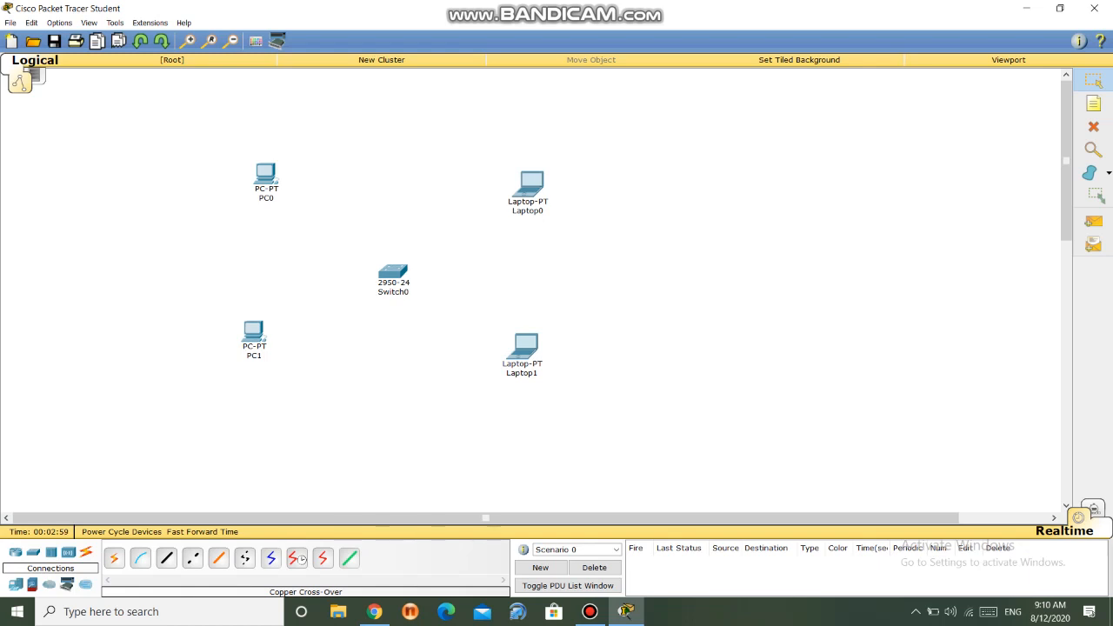
mouse_move(267, 188)
click(166, 558)
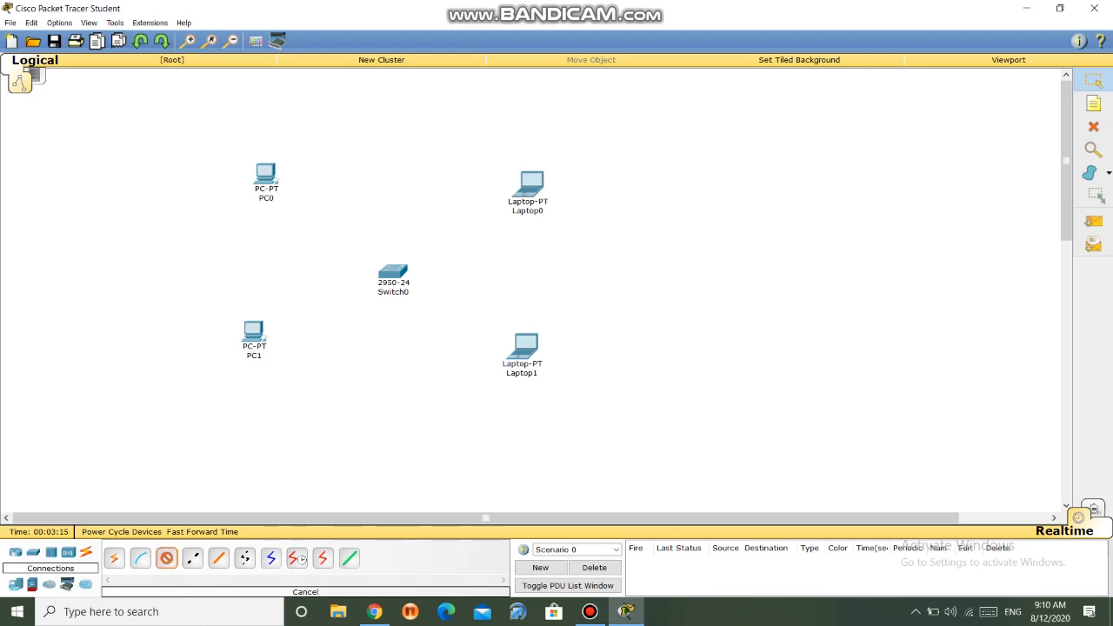
click(266, 173)
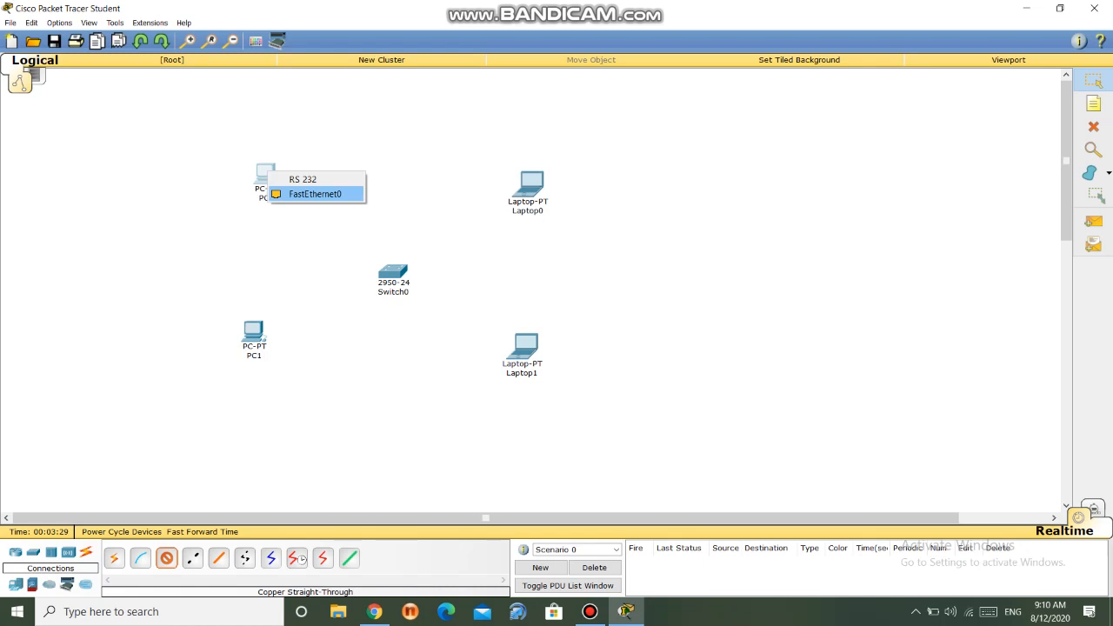
click(315, 194)
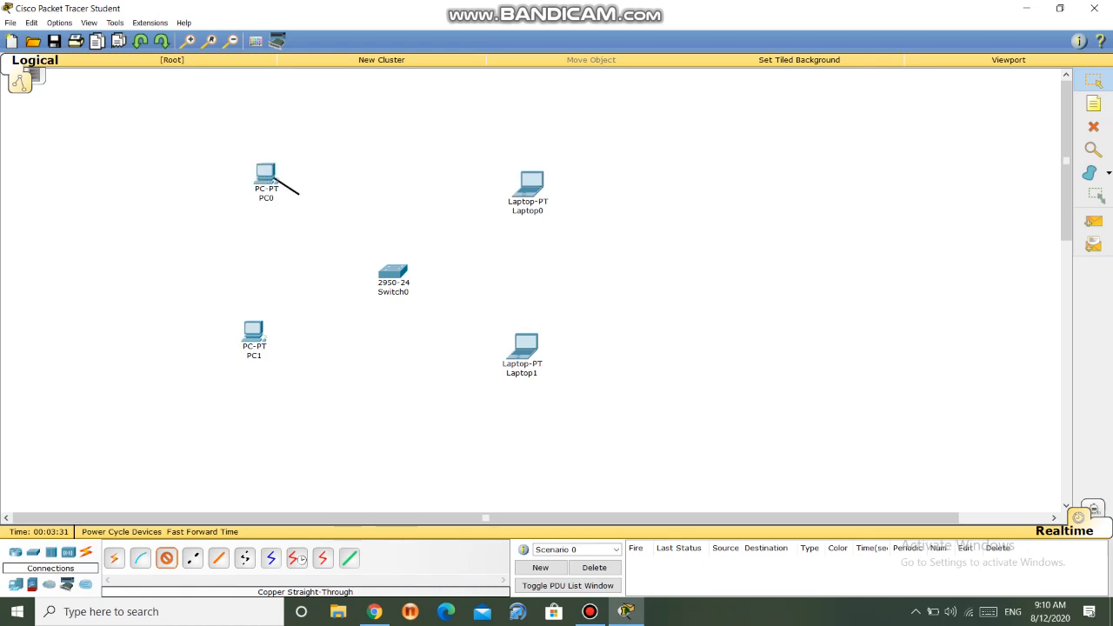
click(387, 270)
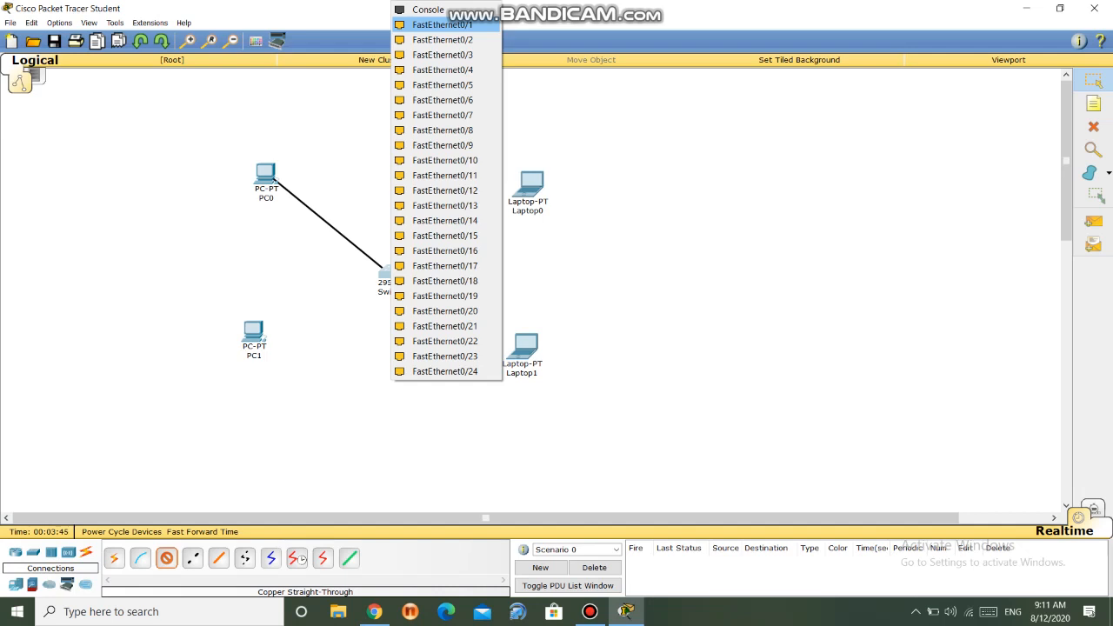
click(443, 25)
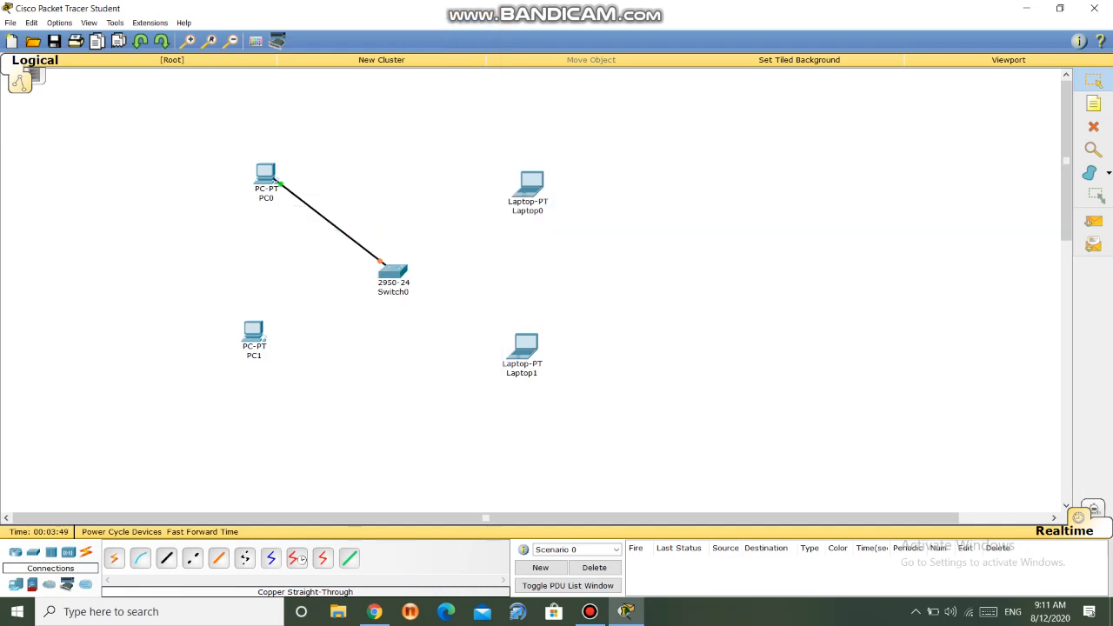
- Connect PC1 to Switch0's FastEthernet0/2 with a copper straight-through cable
click(167, 558)
click(253, 332)
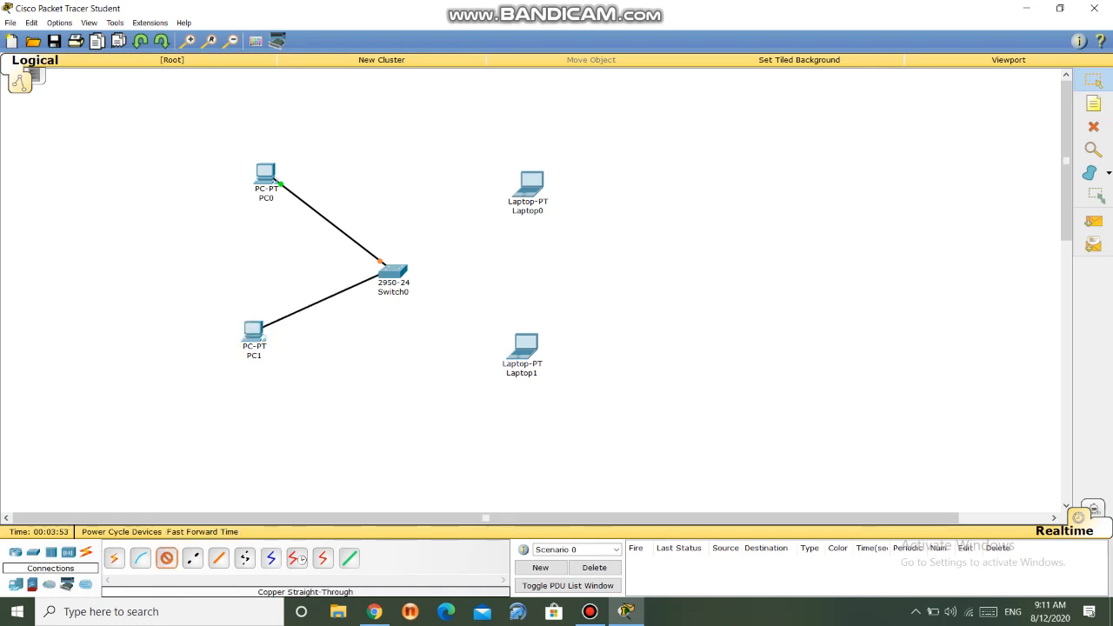
click(384, 274)
click(440, 24)
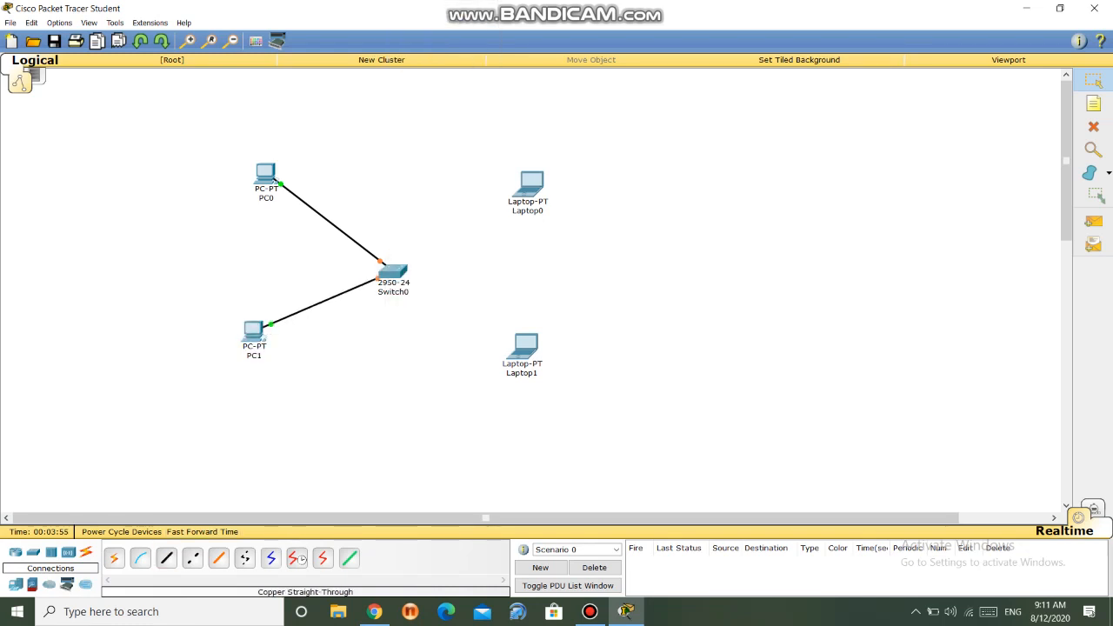
- Connect Laptop0's FastEthernet0 to Switch0's FastEthernet0/3 with a copper straight-through cable
click(166, 558)
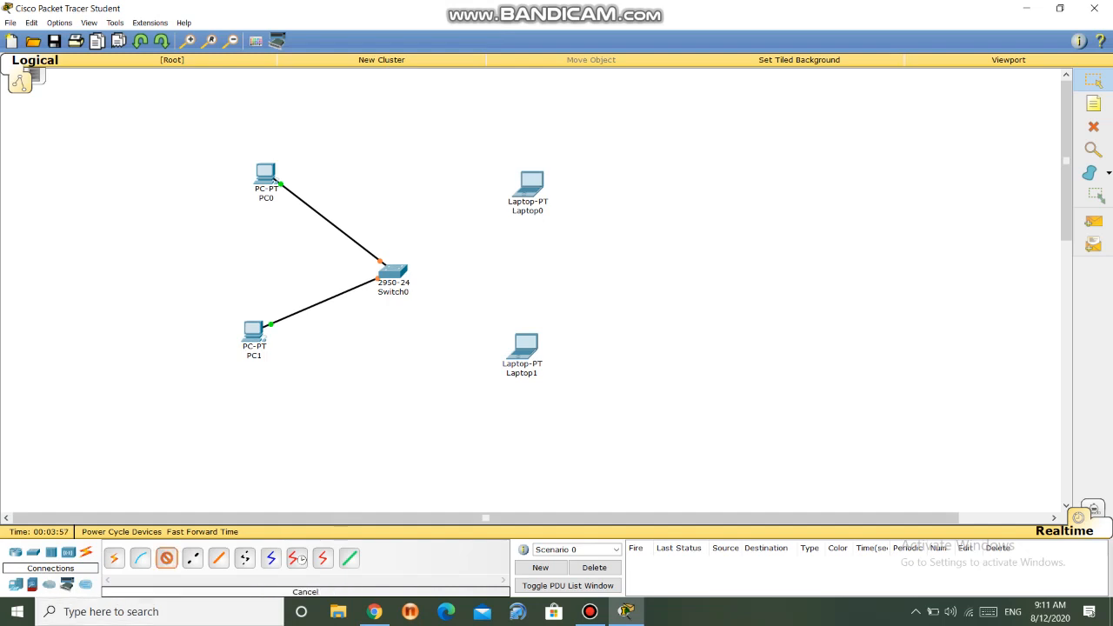
click(532, 191)
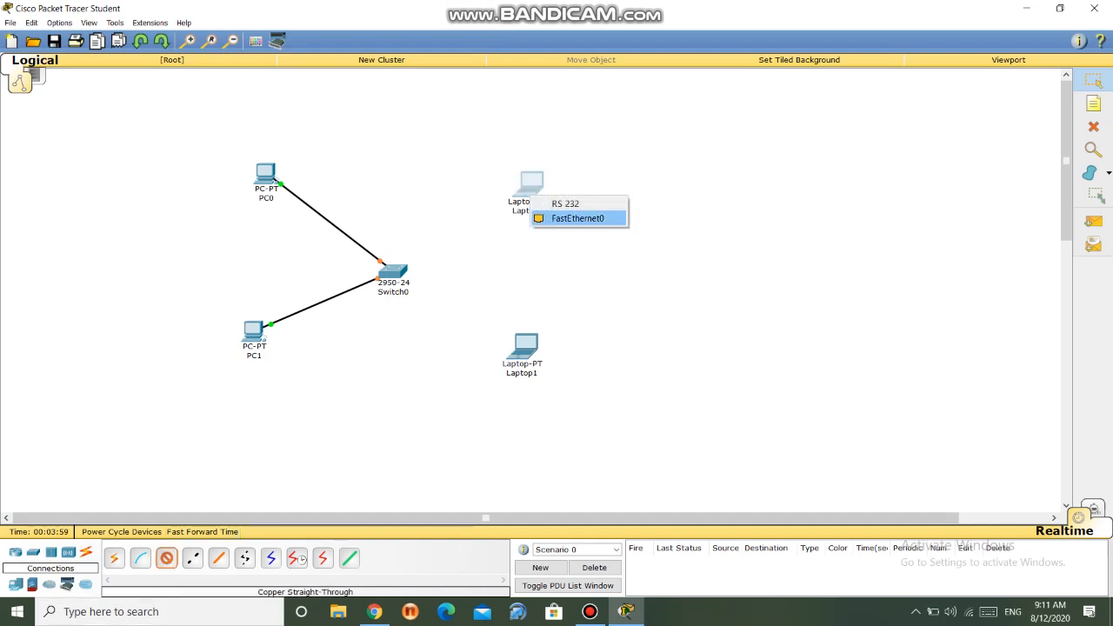
click(577, 218)
click(393, 273)
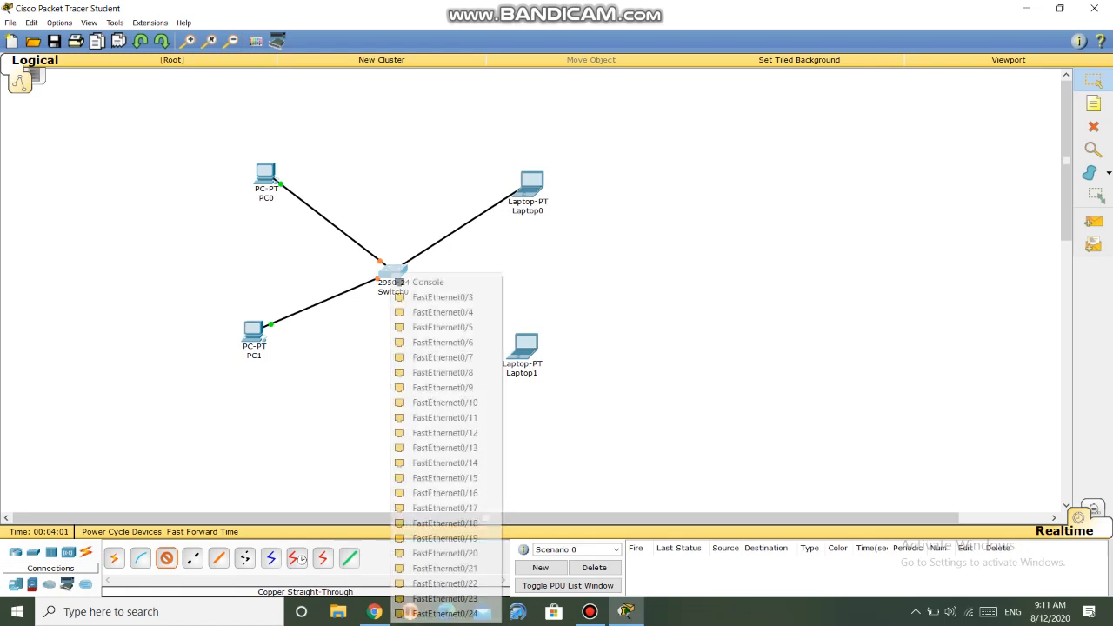
click(444, 295)
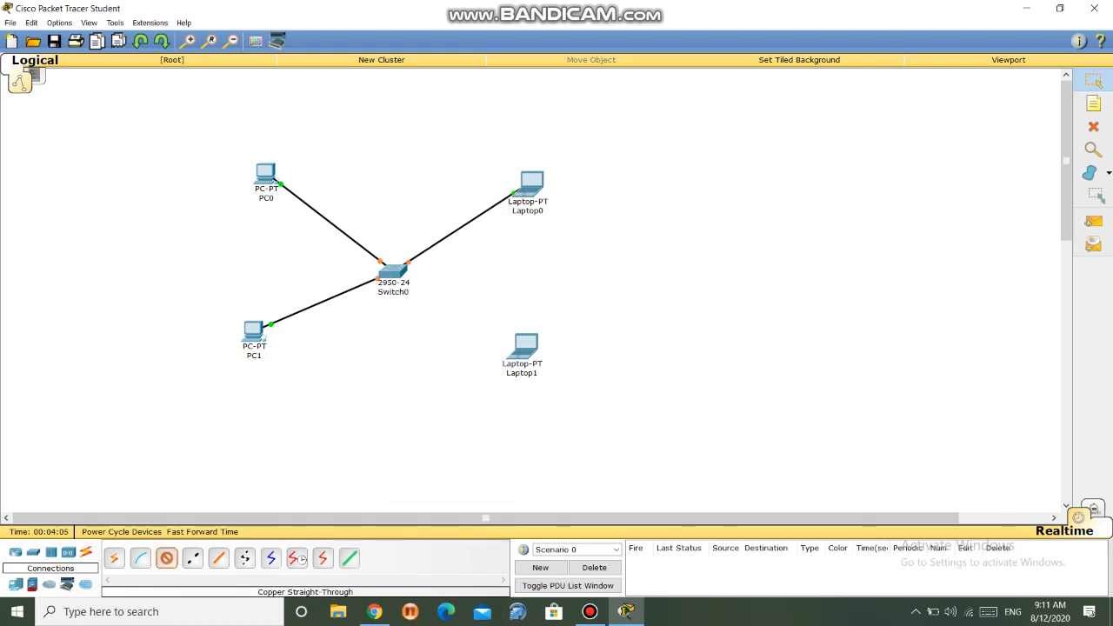
- Connect Laptop1's FastEthernet0 to Switch0's FastEthernet0/4 with a copper straight-through cable
click(518, 348)
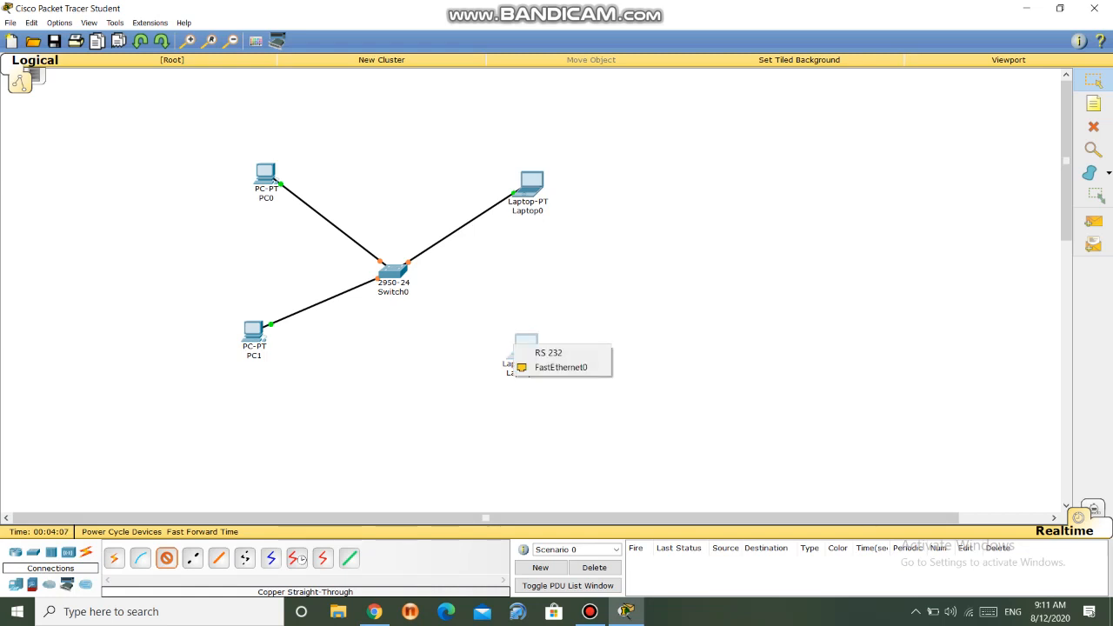
click(561, 367)
click(393, 275)
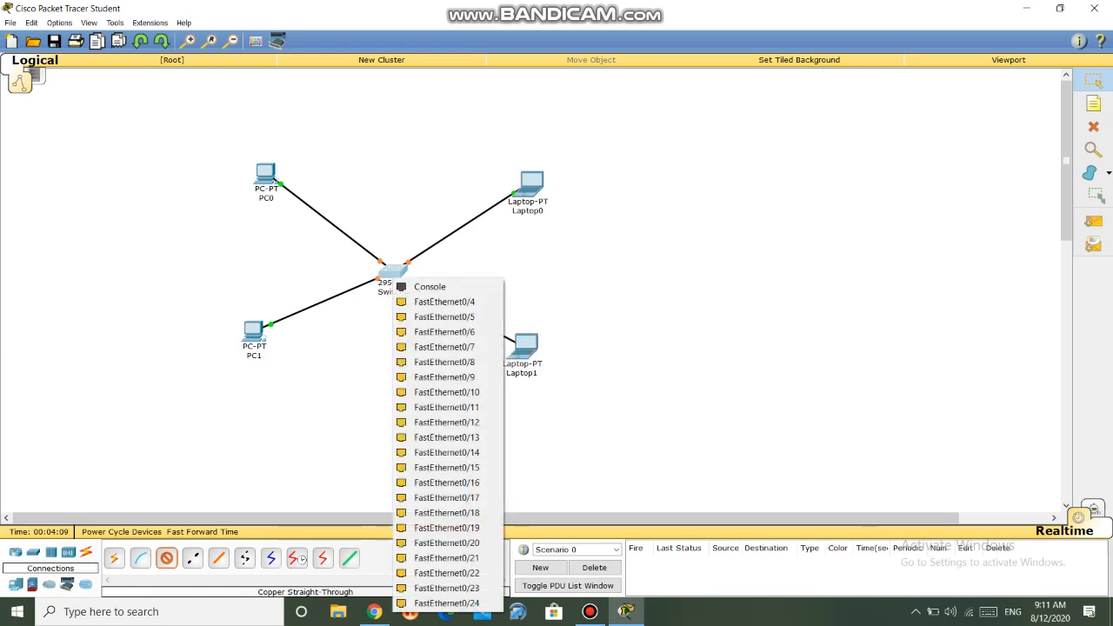
click(445, 302)
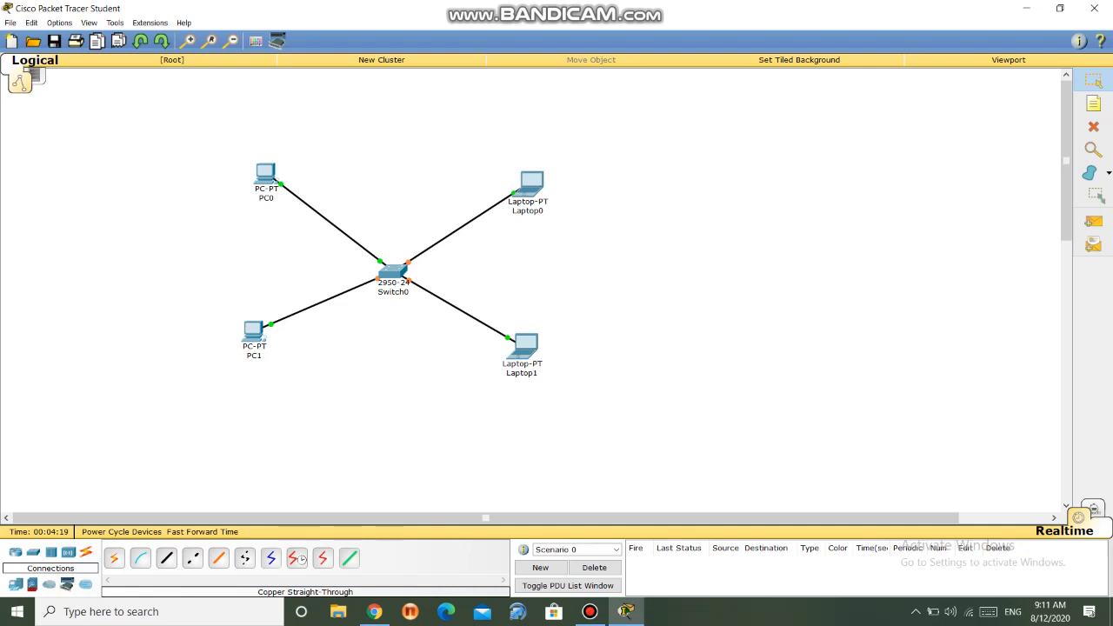
- Assign PC0 the static IP address 192.168.1.1 with subnet mask 255.255.255.0 and close its configuration
mouse_move(391, 273)
click(265, 172)
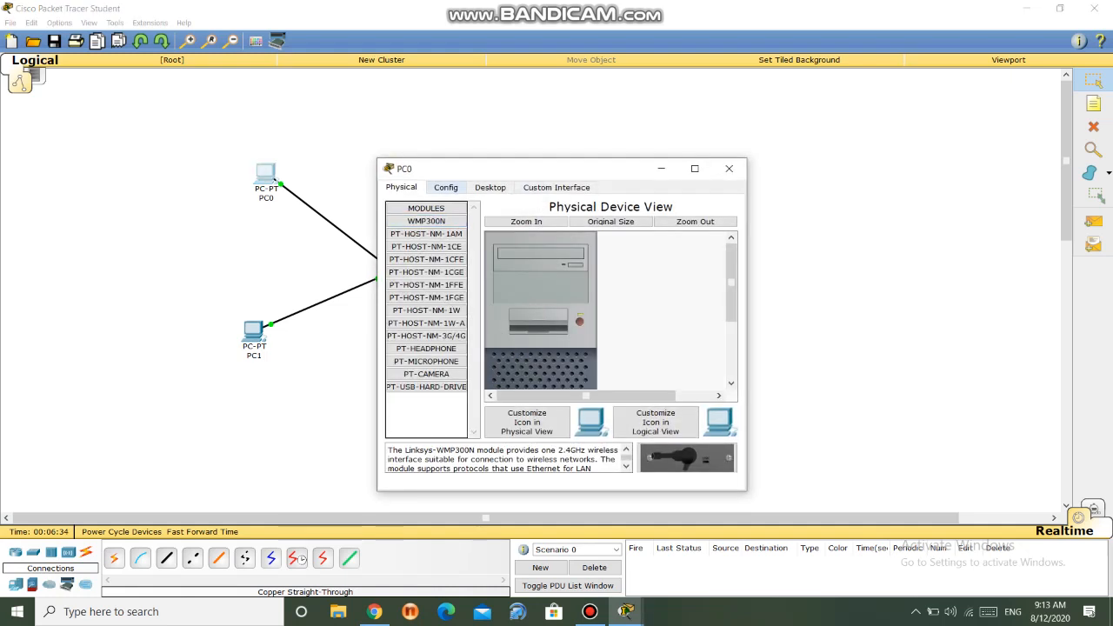
click(446, 187)
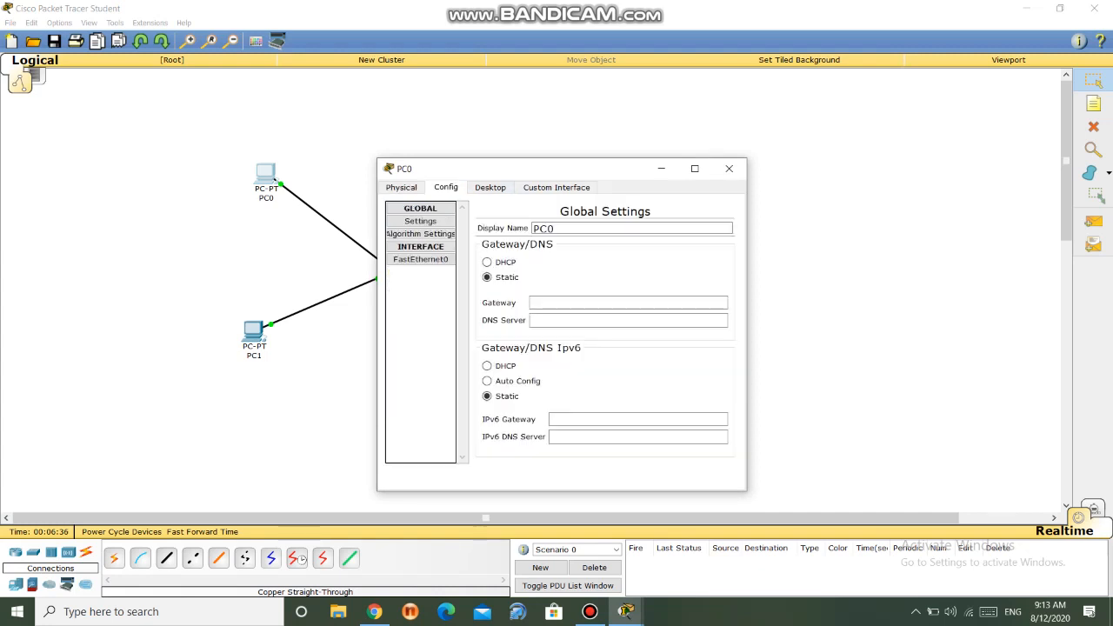
click(490, 187)
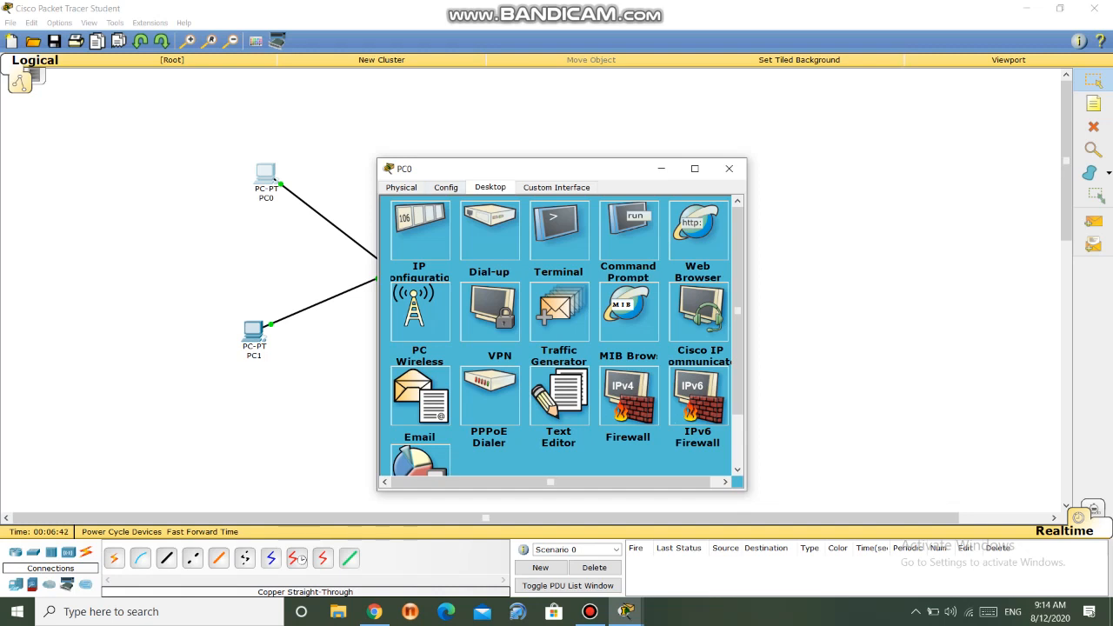
click(420, 230)
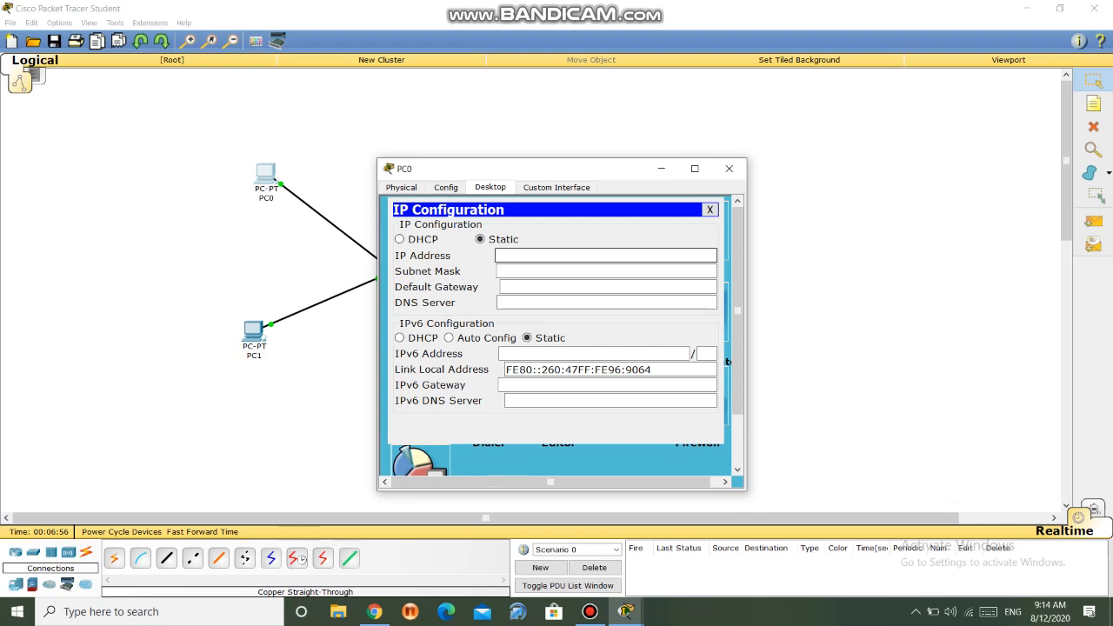
text(192.168.1.1)
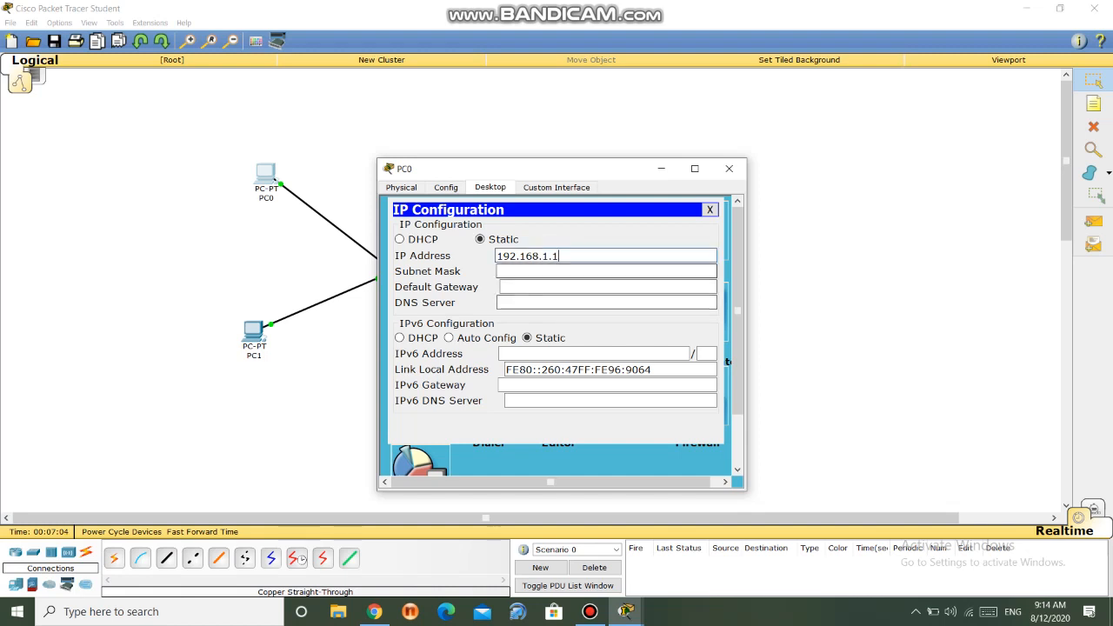
click(510, 271)
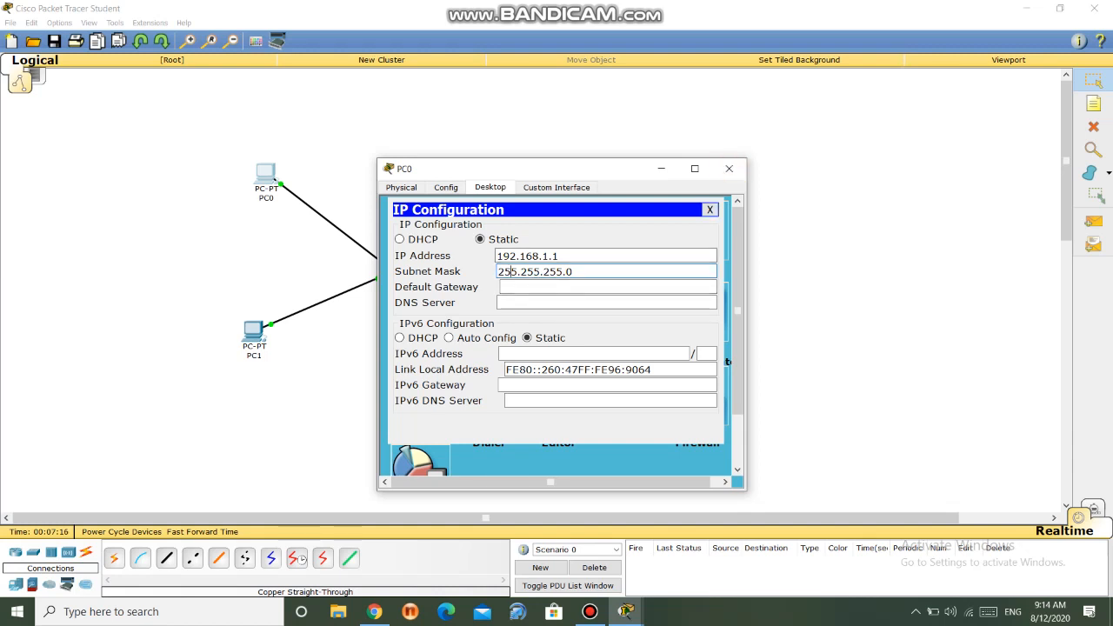
click(710, 209)
click(729, 168)
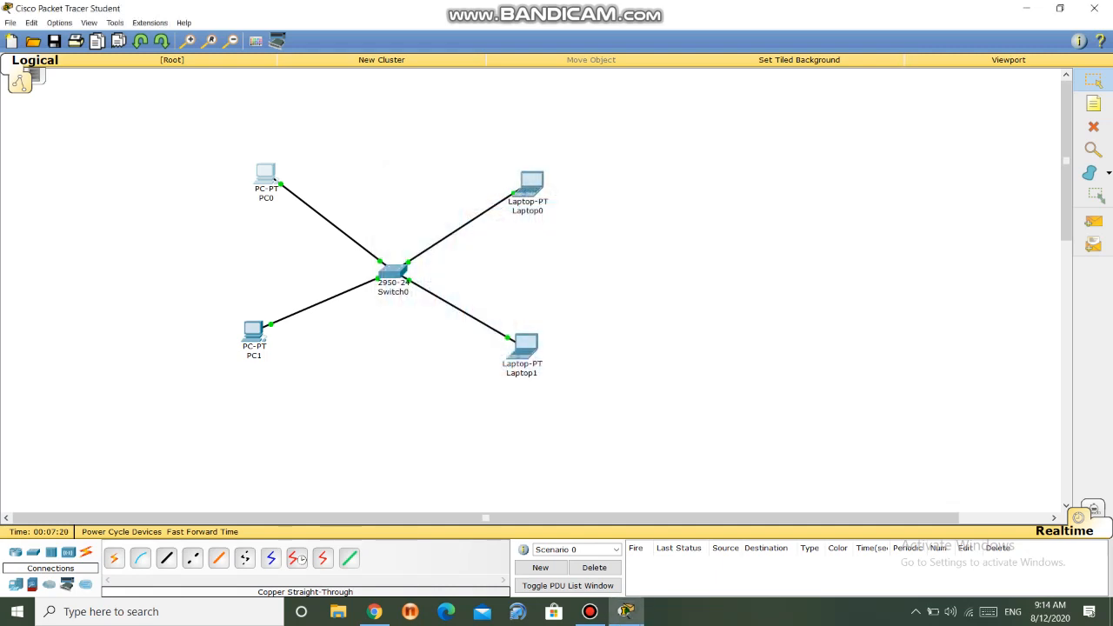
- Assign PC1 the static IP address 192.168.1.2 with subnet mask 255.255.255.0 and close its configuration
click(253, 331)
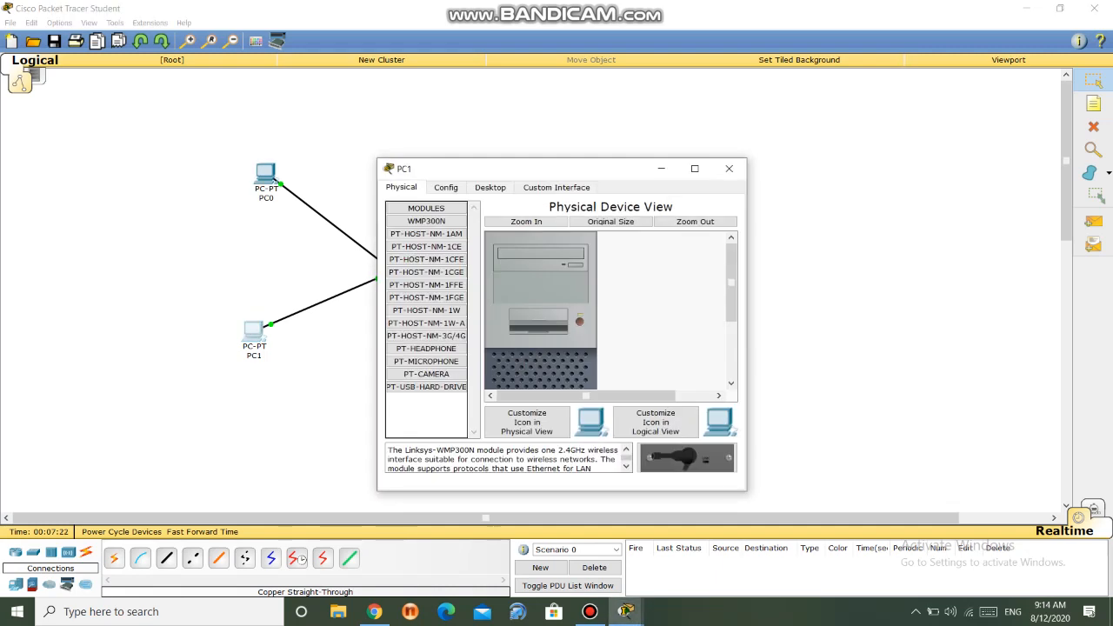
click(490, 188)
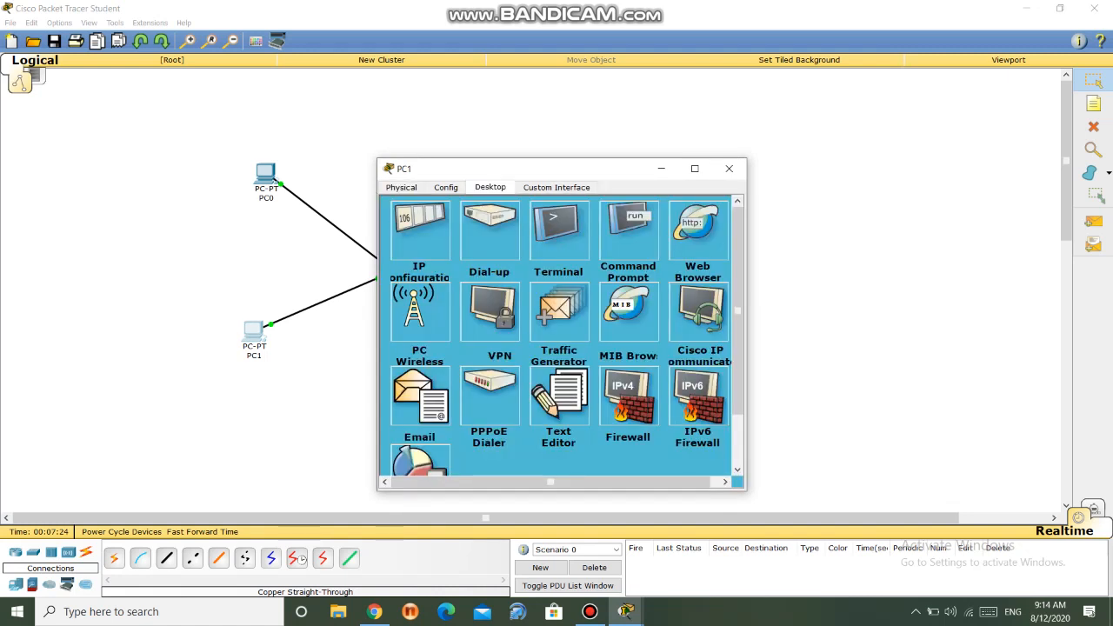
click(420, 231)
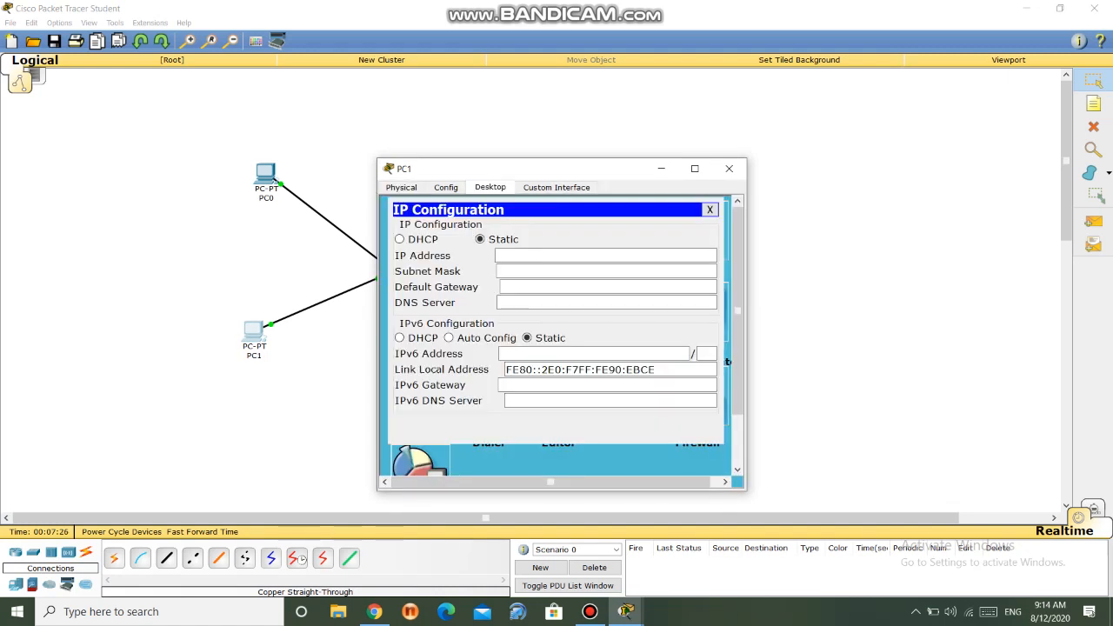
click(557, 256)
text(19)
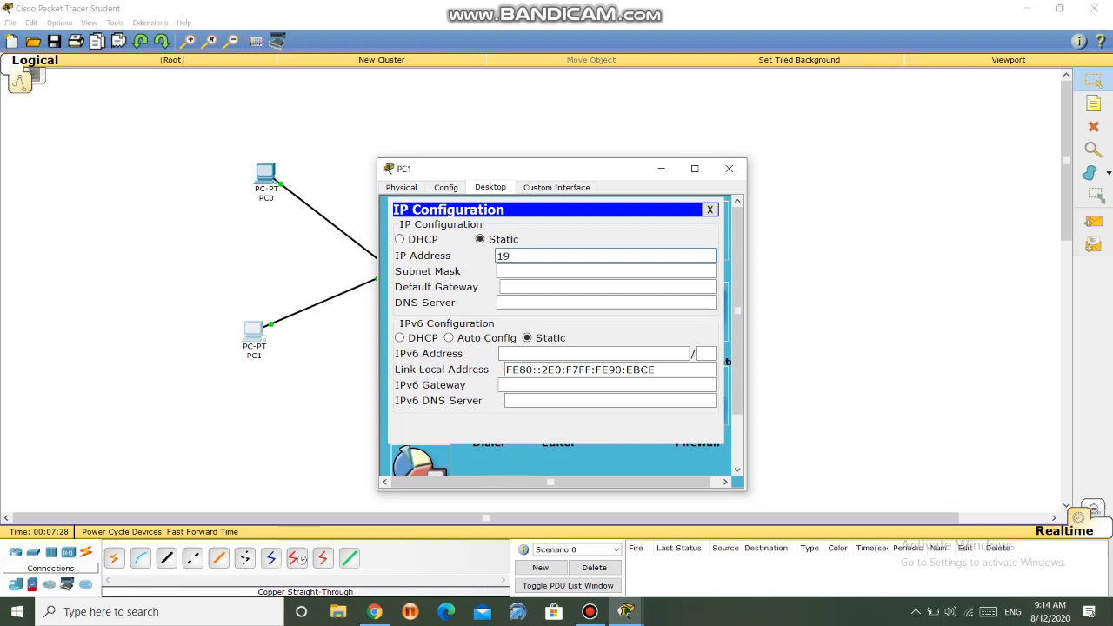
text(2.168.1.2)
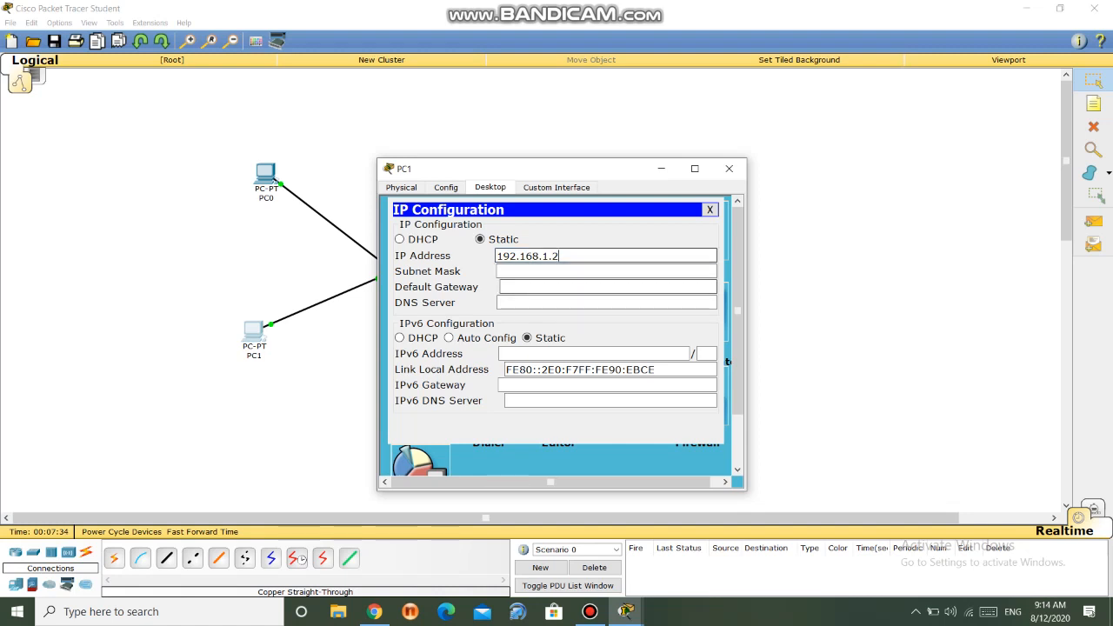
click(534, 272)
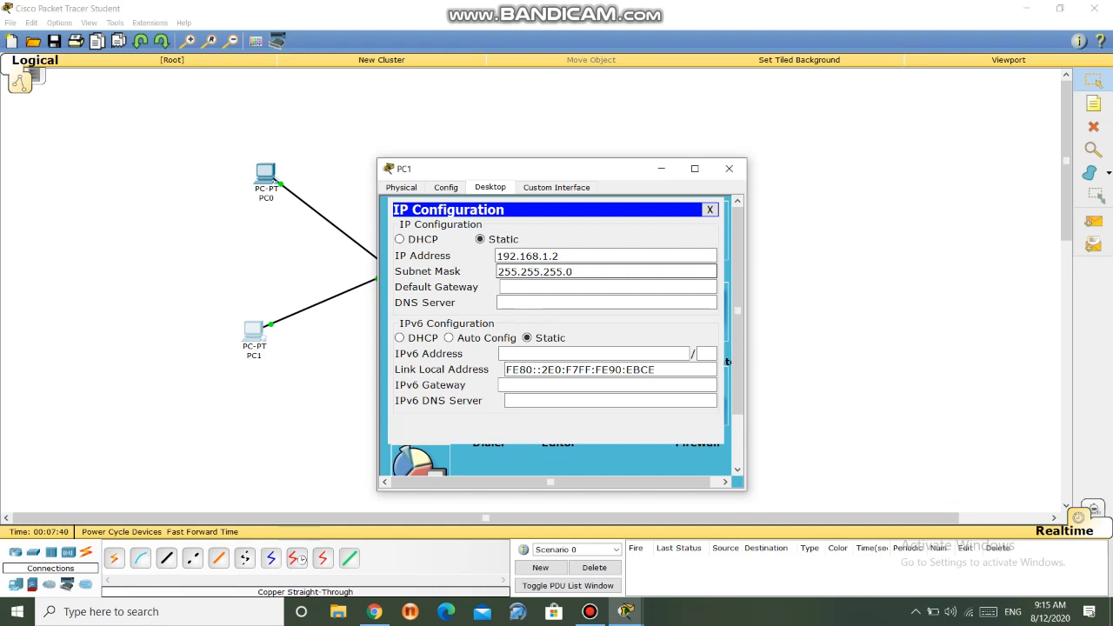
click(729, 169)
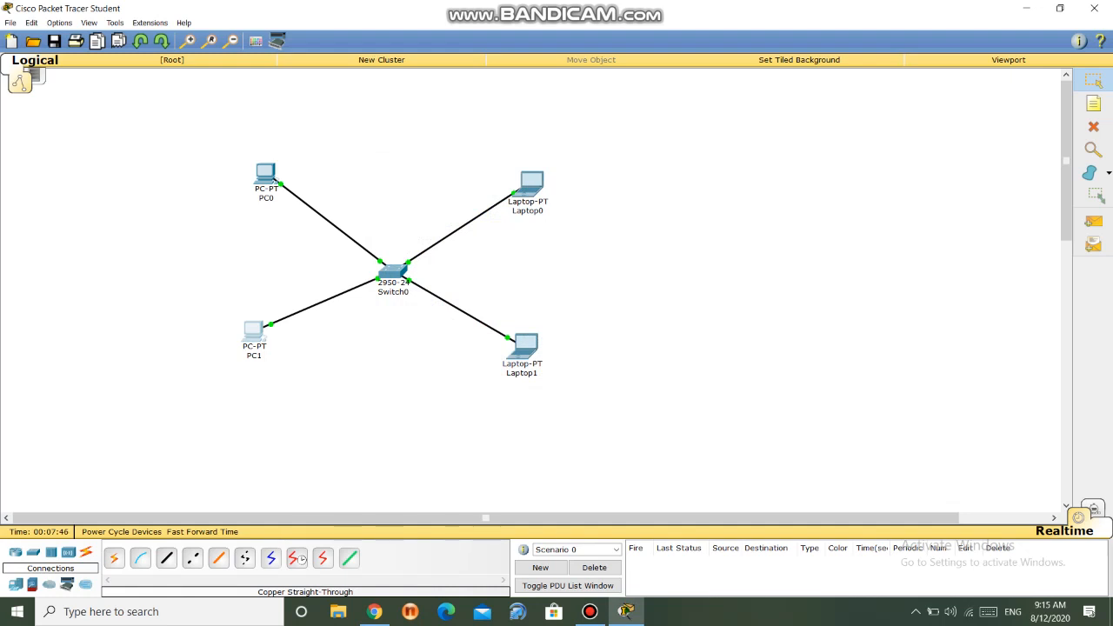
- Assign Laptop0 the static IP address 192.168.1.3 with subnet mask 255.255.255.0 and close its configuration
click(530, 183)
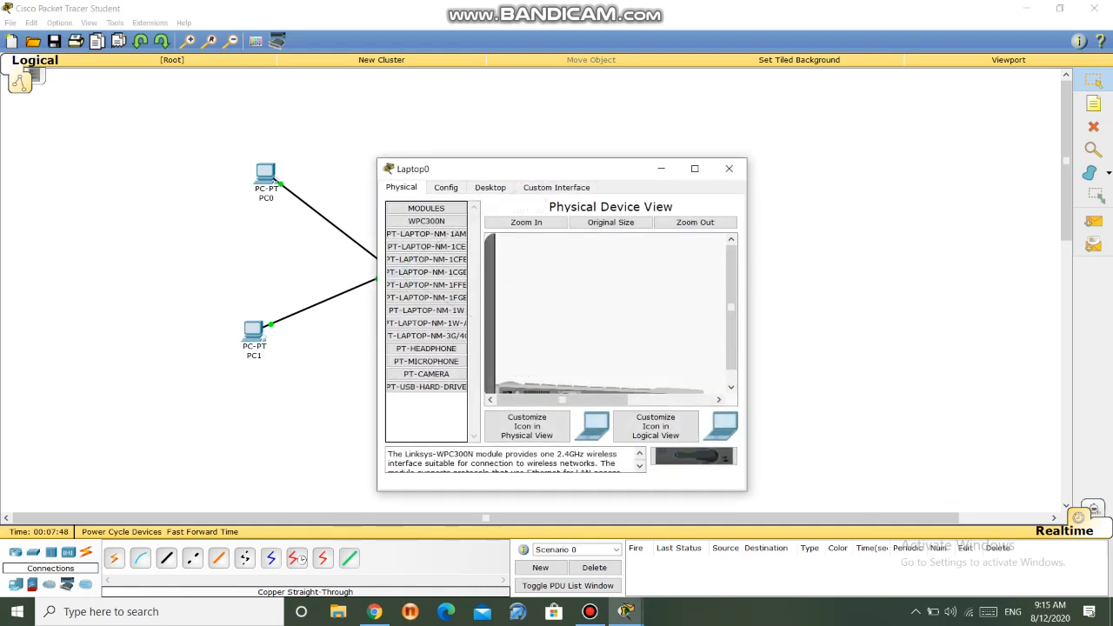
click(490, 188)
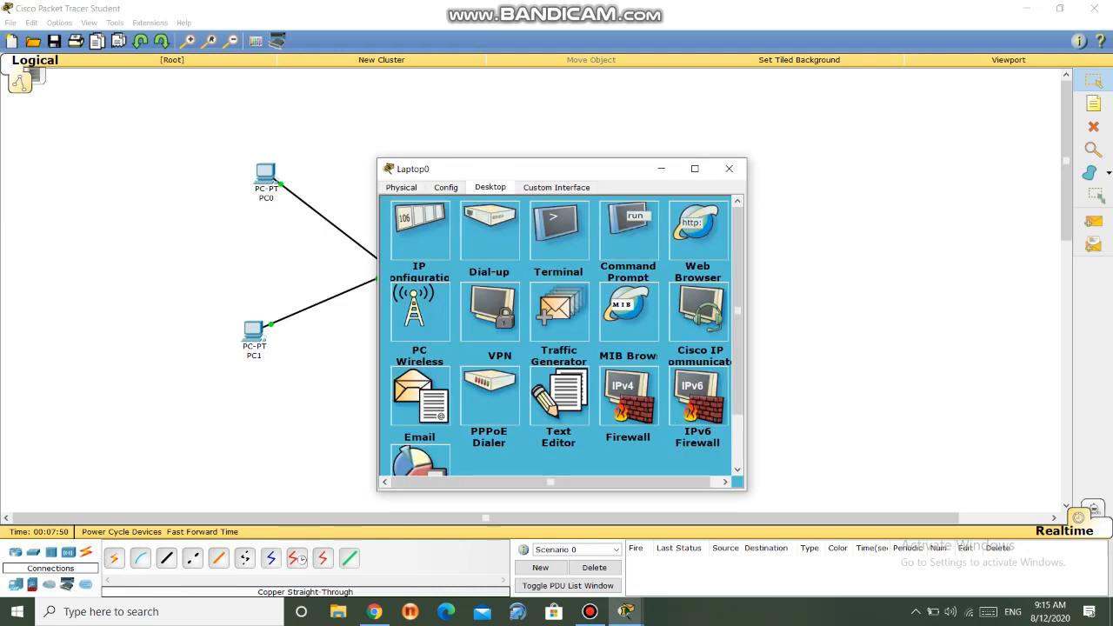
click(421, 221)
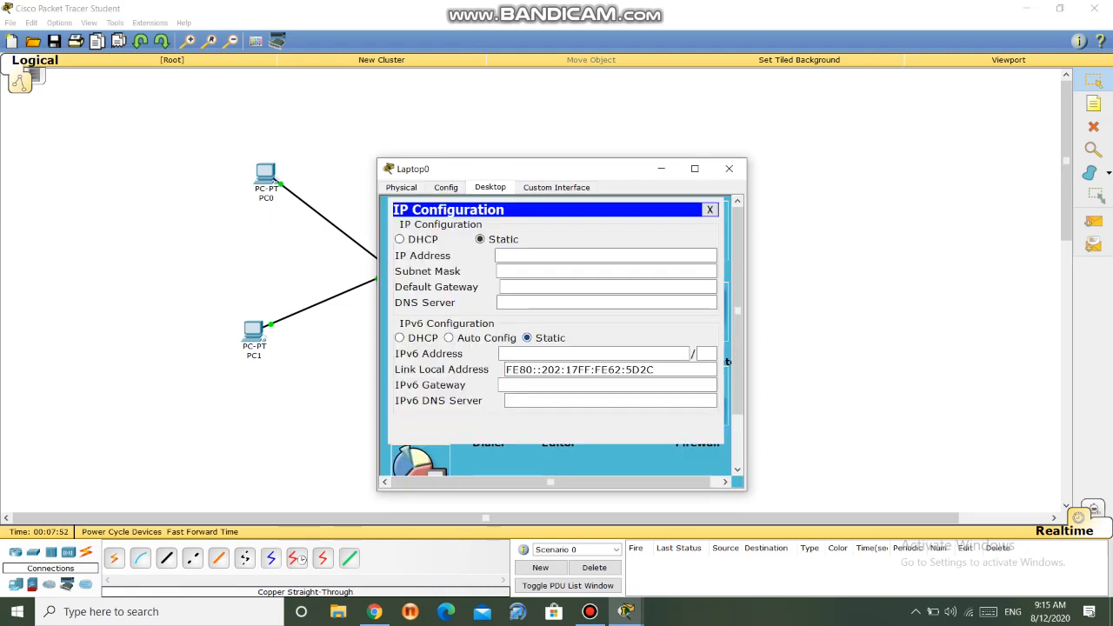
click(591, 255)
text(1)
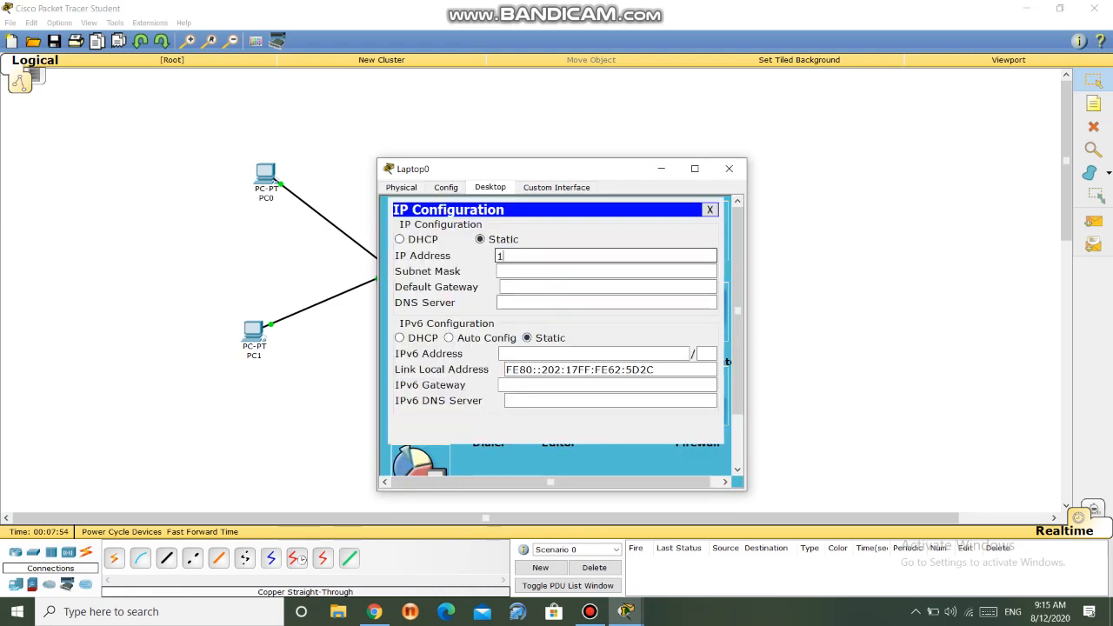
text(92.168.1.3)
click(520, 272)
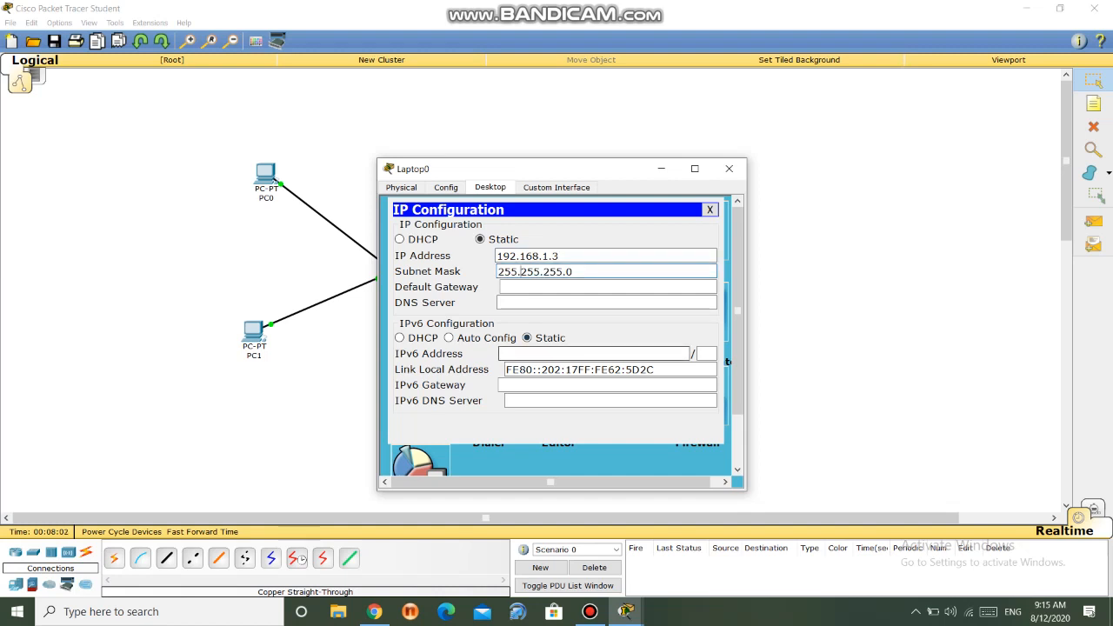
click(729, 169)
- Assign Laptop1 the static IP address 192.168.1.4 with subnet mask 255.255.255.0 and close its configuration
click(525, 346)
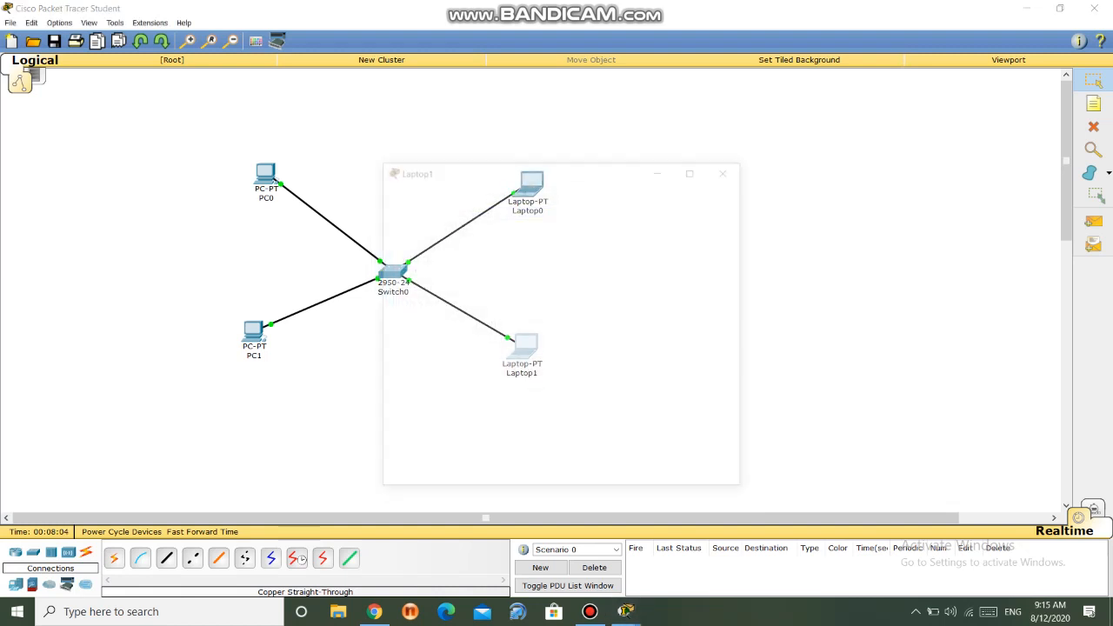
click(495, 187)
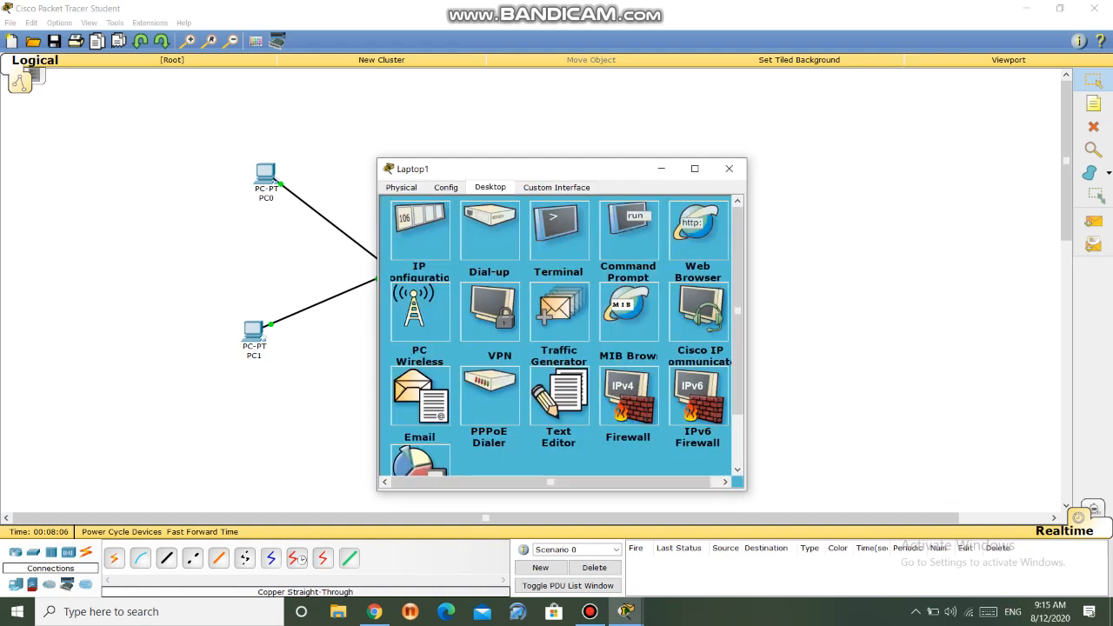
click(420, 231)
click(531, 256)
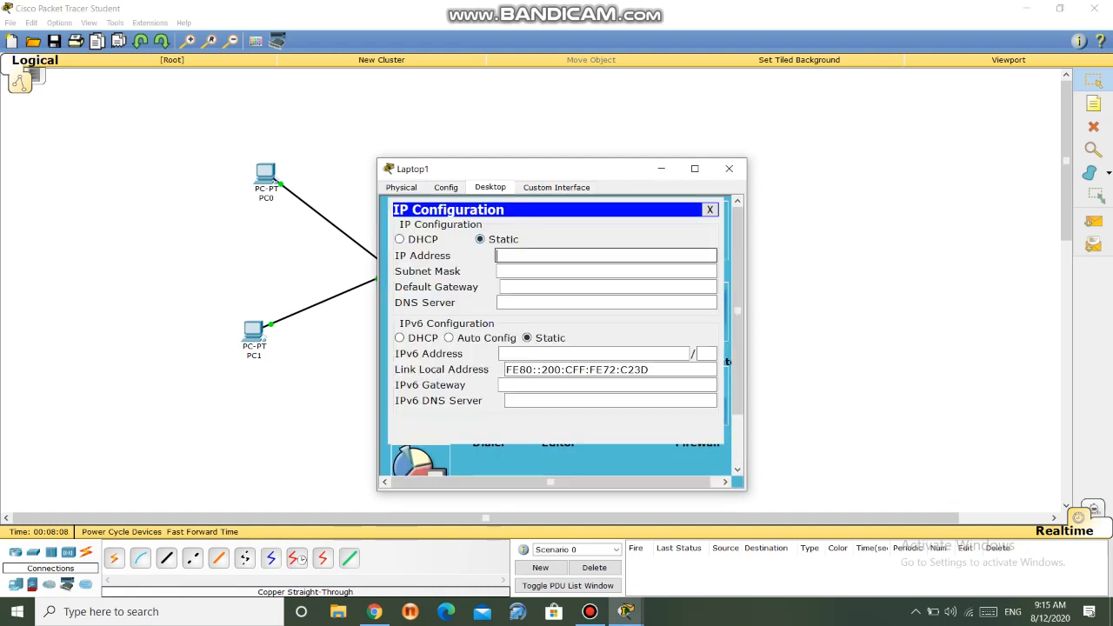
text(192.16)
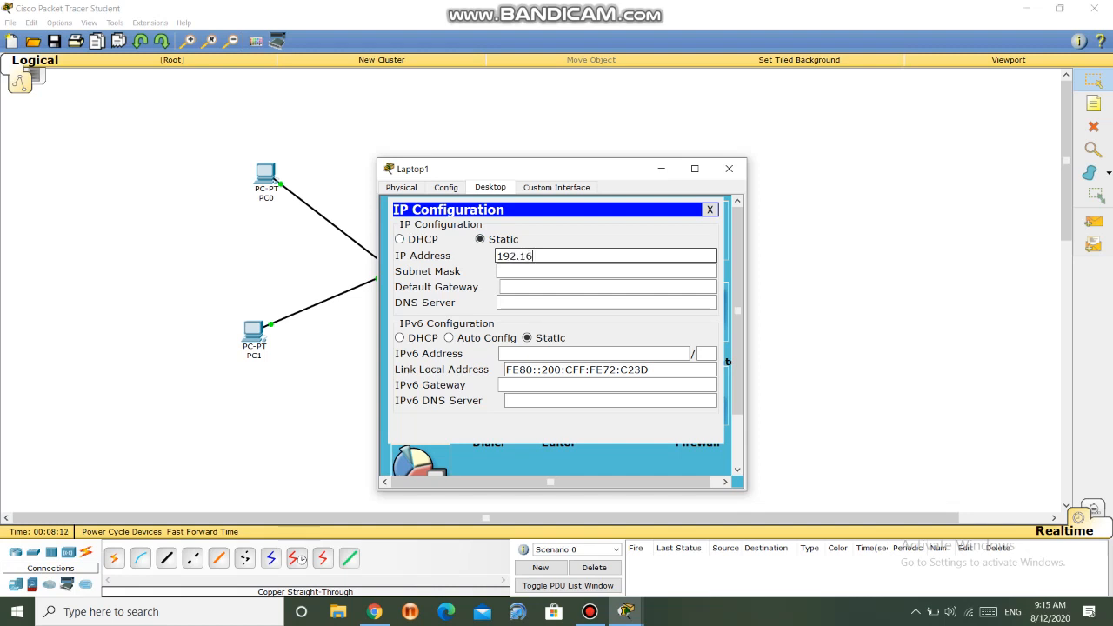
text(8.1.4)
key(Tab)
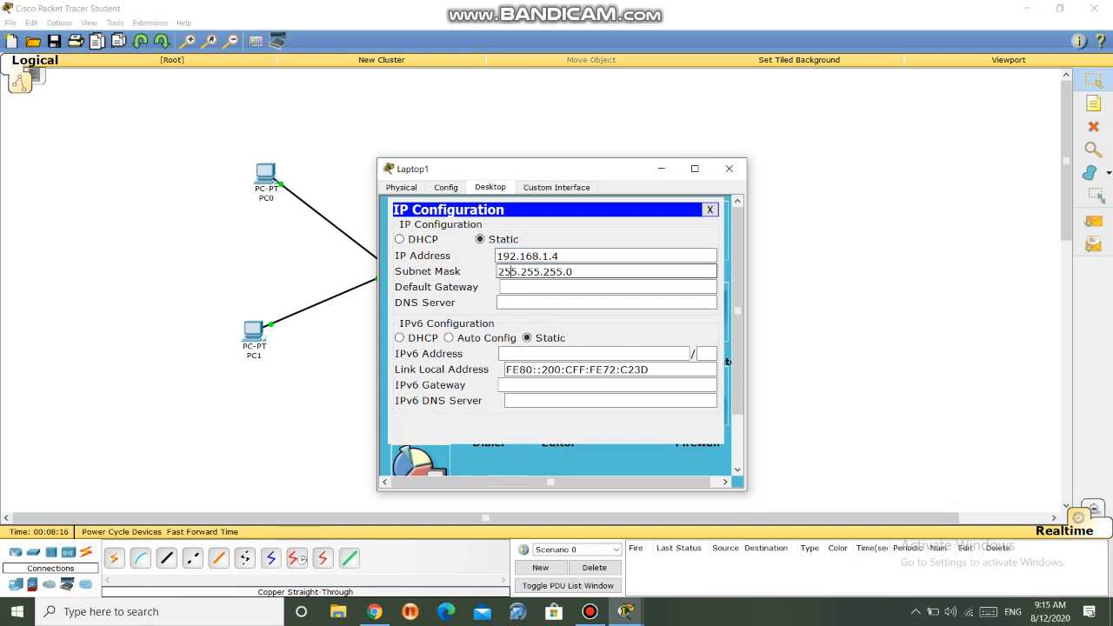
click(729, 168)
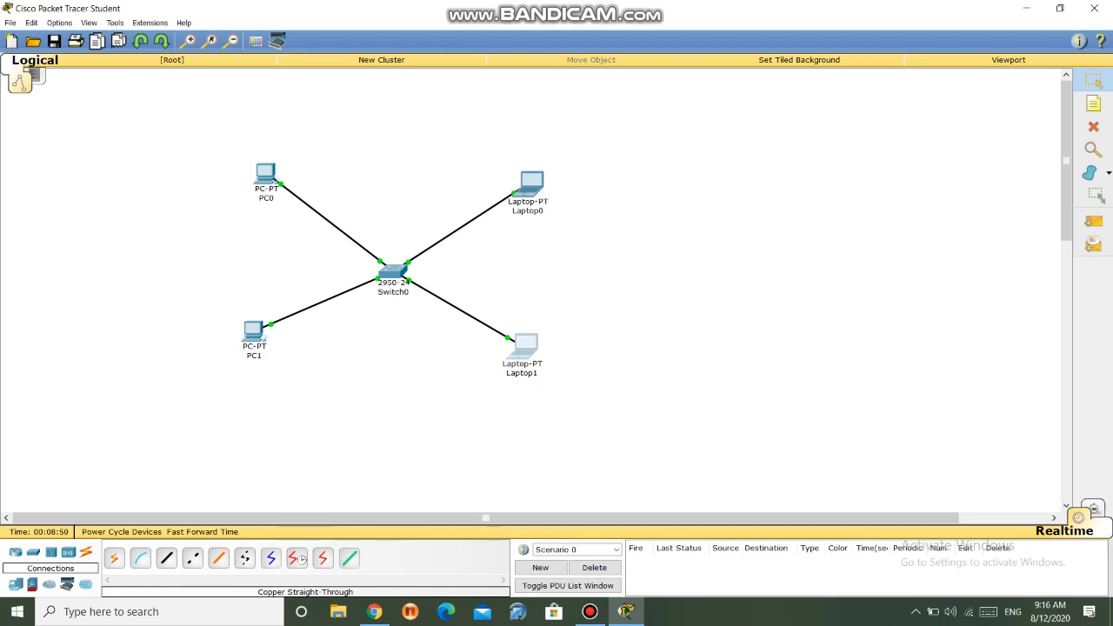
- Open PC0's Command Prompt and place its window beside the network topology so both can be seen
mouse_move(539, 189)
click(265, 173)
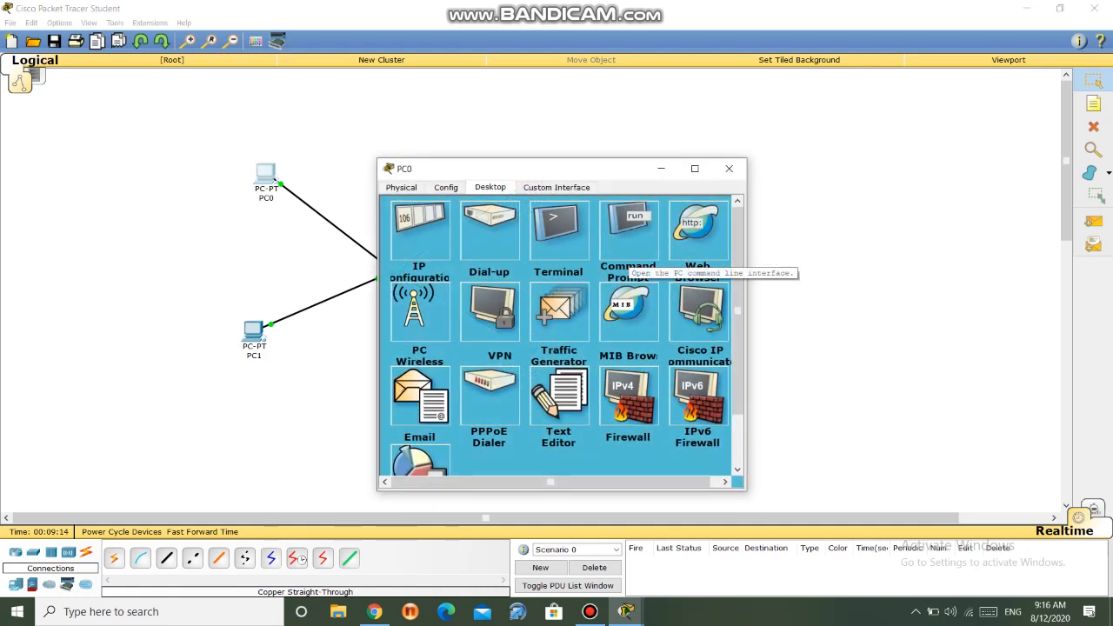
click(628, 256)
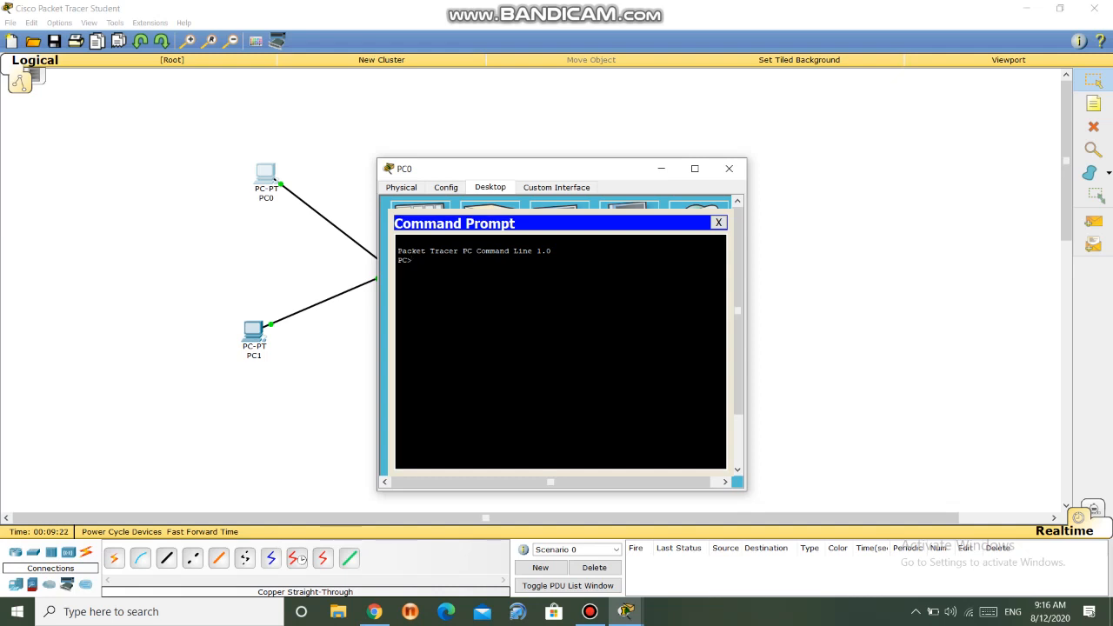
drag(555, 172, 821, 127)
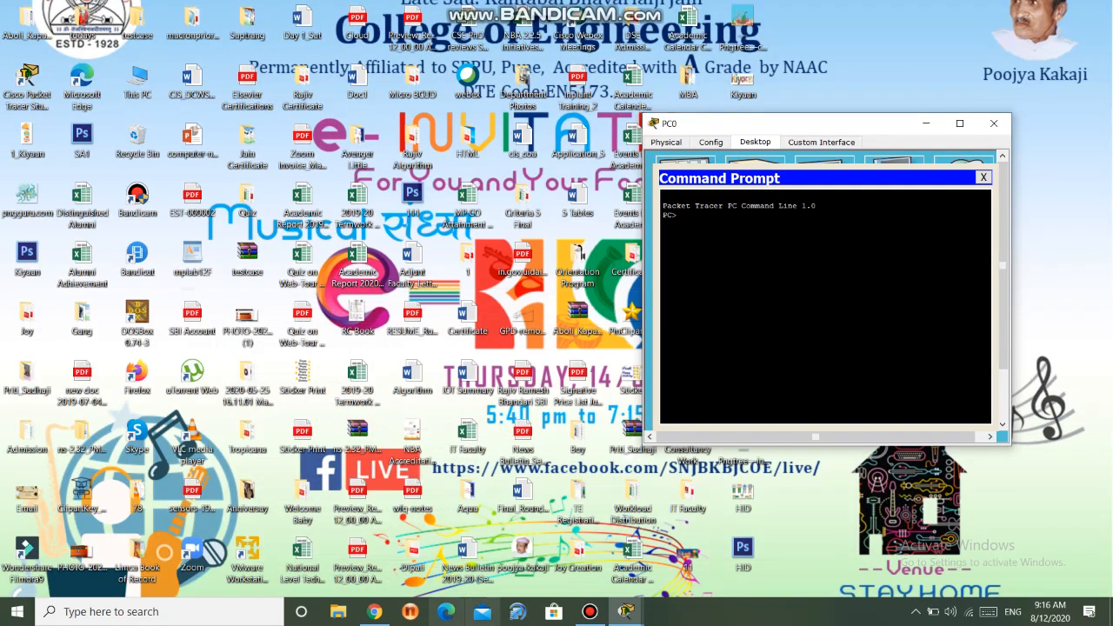
click(627, 612)
click(574, 546)
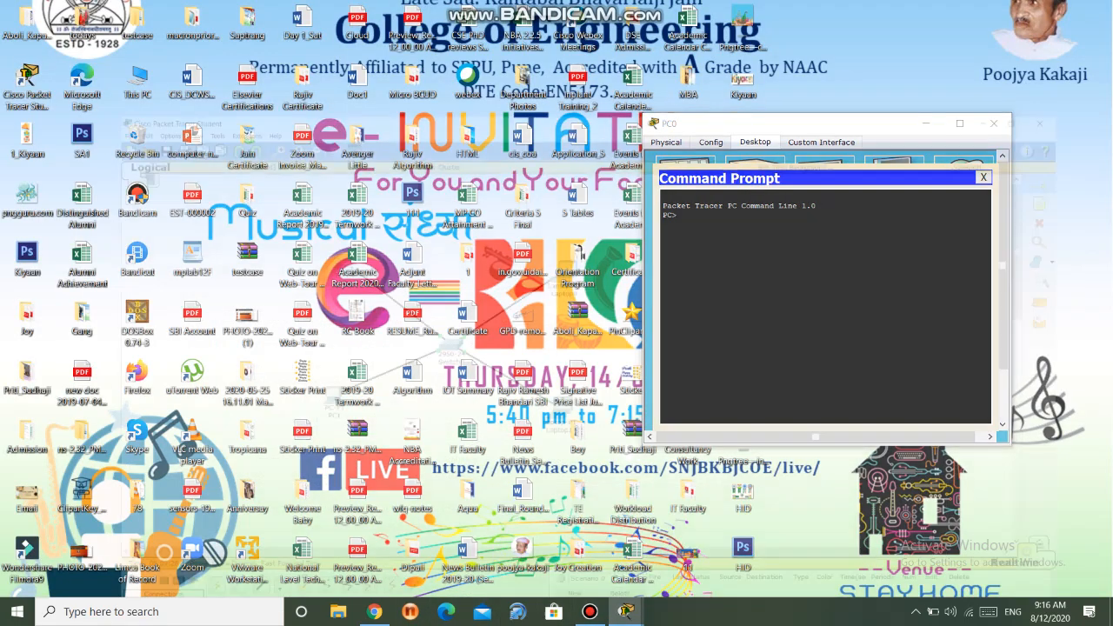
mouse_move(266, 193)
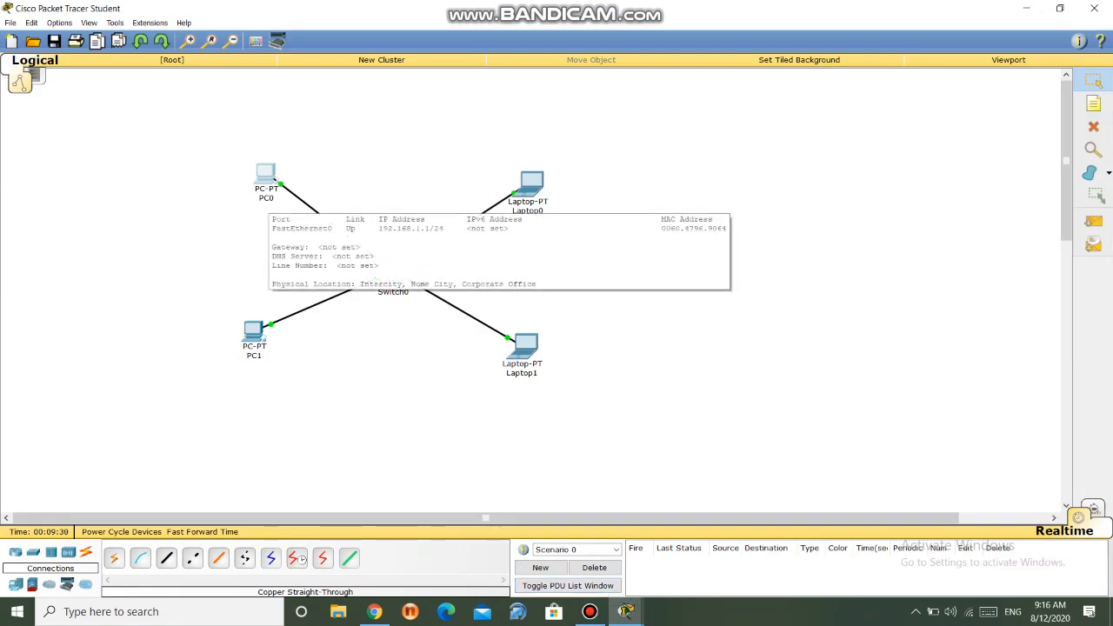
mouse_move(627, 612)
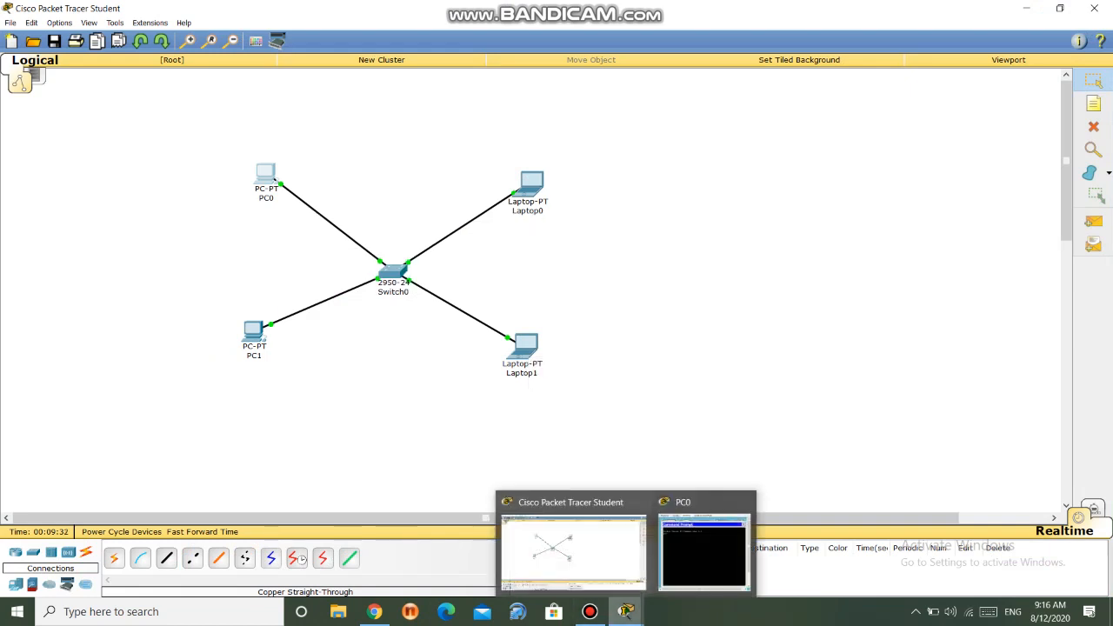
click(705, 550)
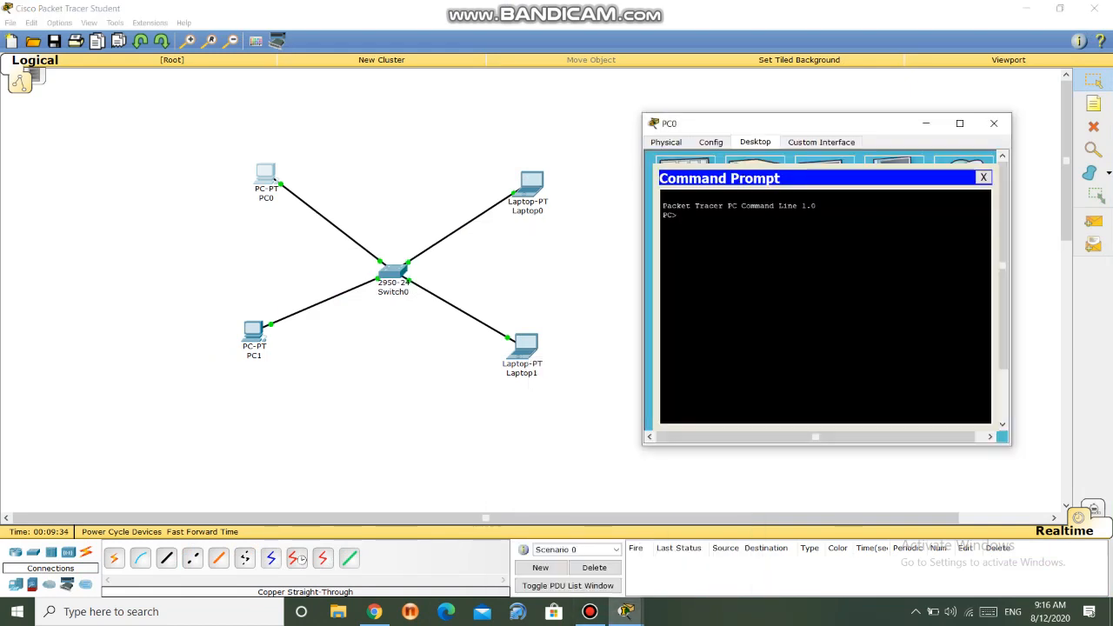
- Test the connection from PC0 to Laptop1 by running ping 192.168.1.4
text(ping 192.168.1.4)
key(Return)
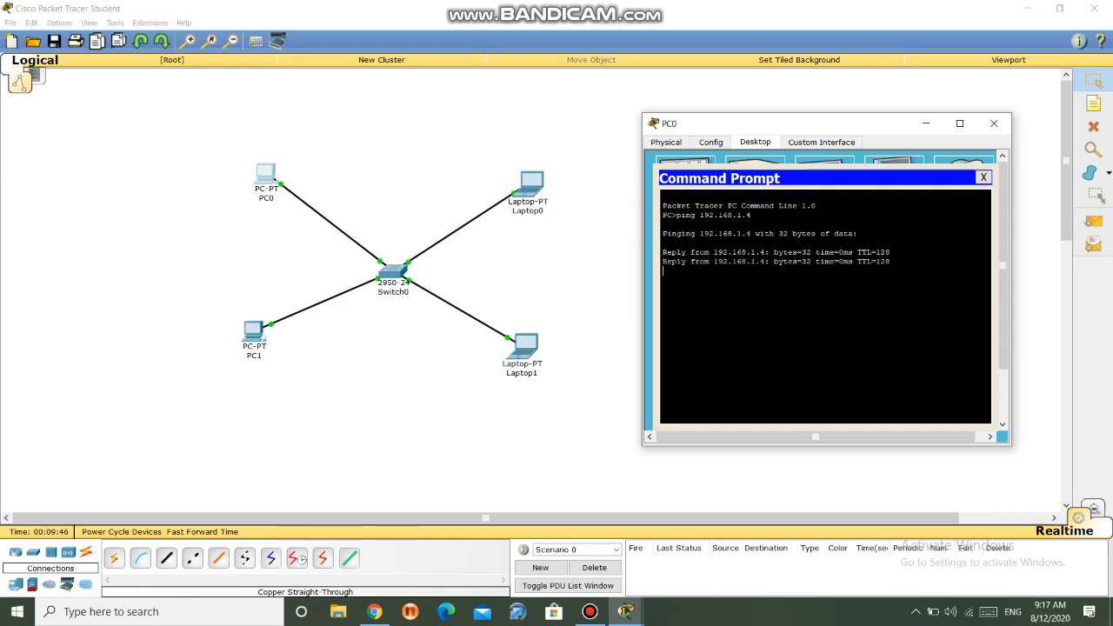